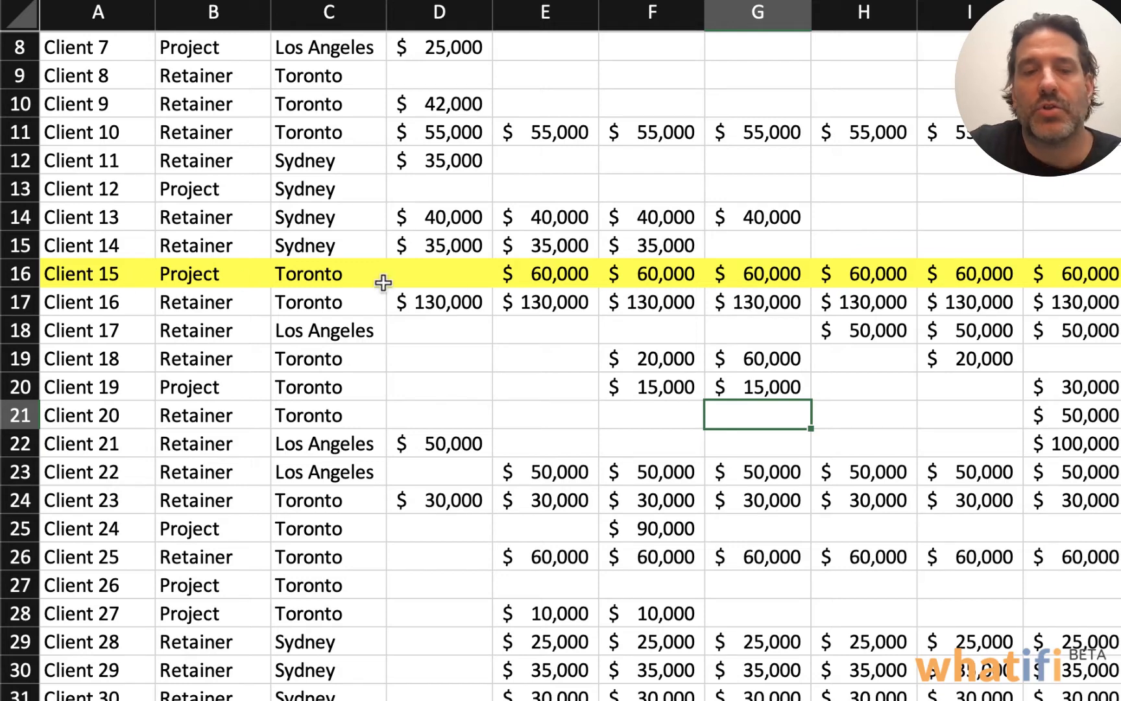
pyautogui.scroll(3, 613, 273)
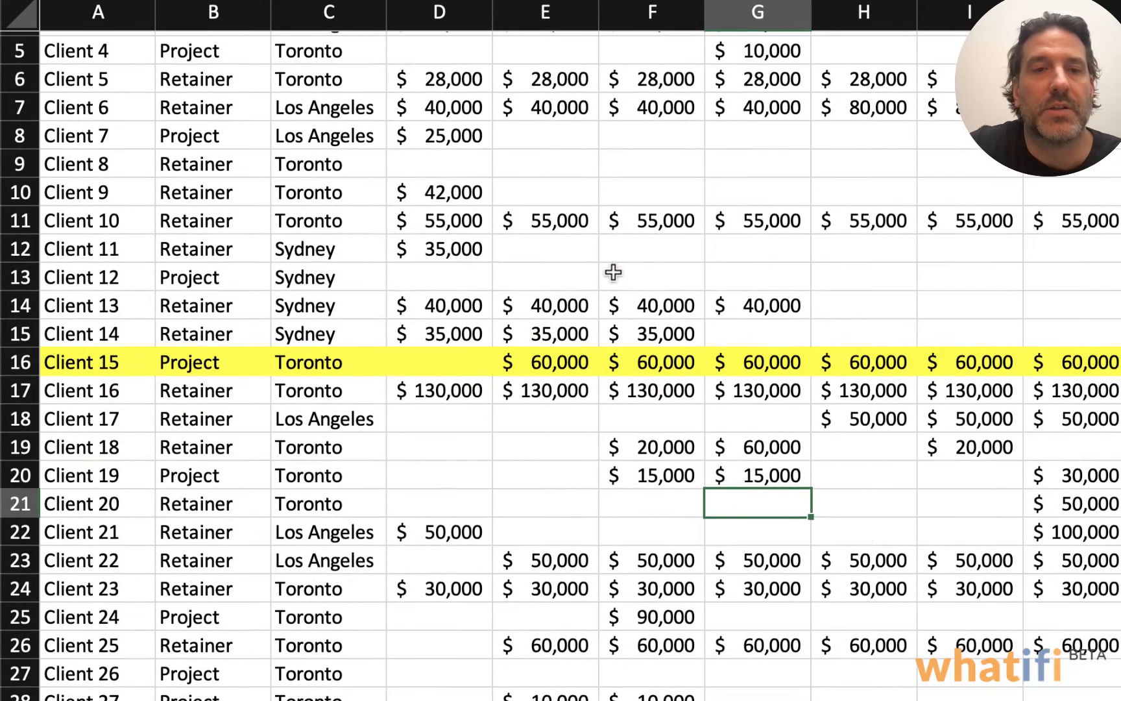
pyautogui.scroll(4, 613, 273)
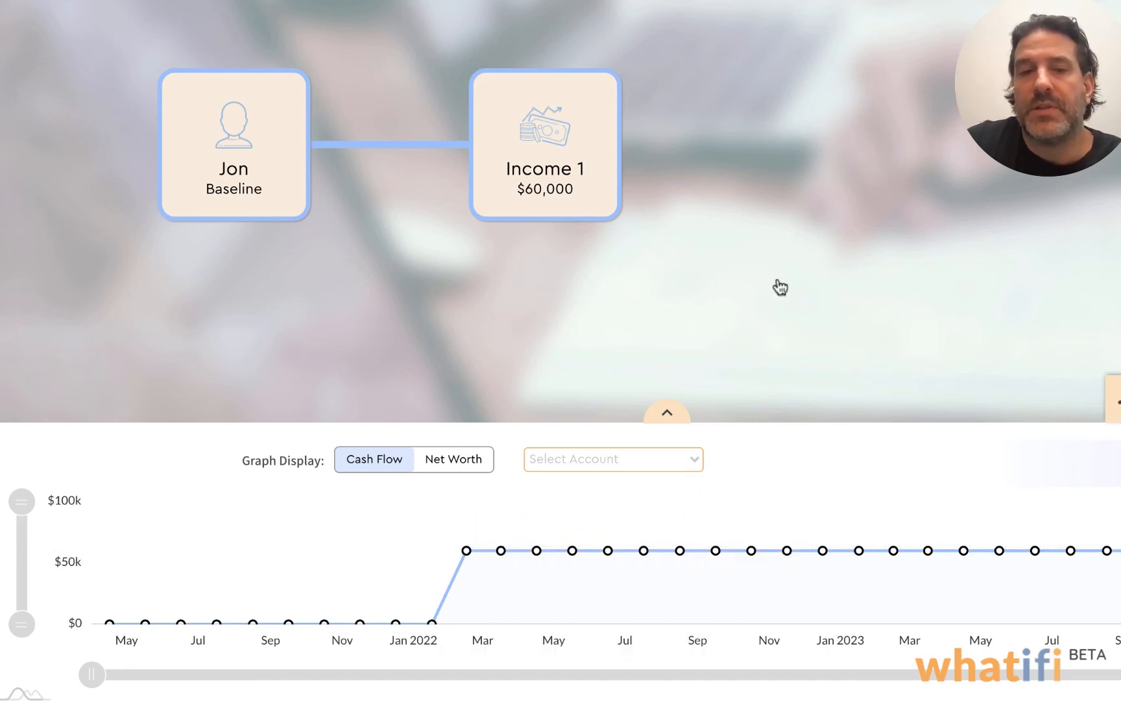
# Add a Decision utility event after the Income 1 event, keeping its default name
pyautogui.moveTo(776, 286); pyautogui.dragTo(688, 287)
pyautogui.moveTo(541, 153)
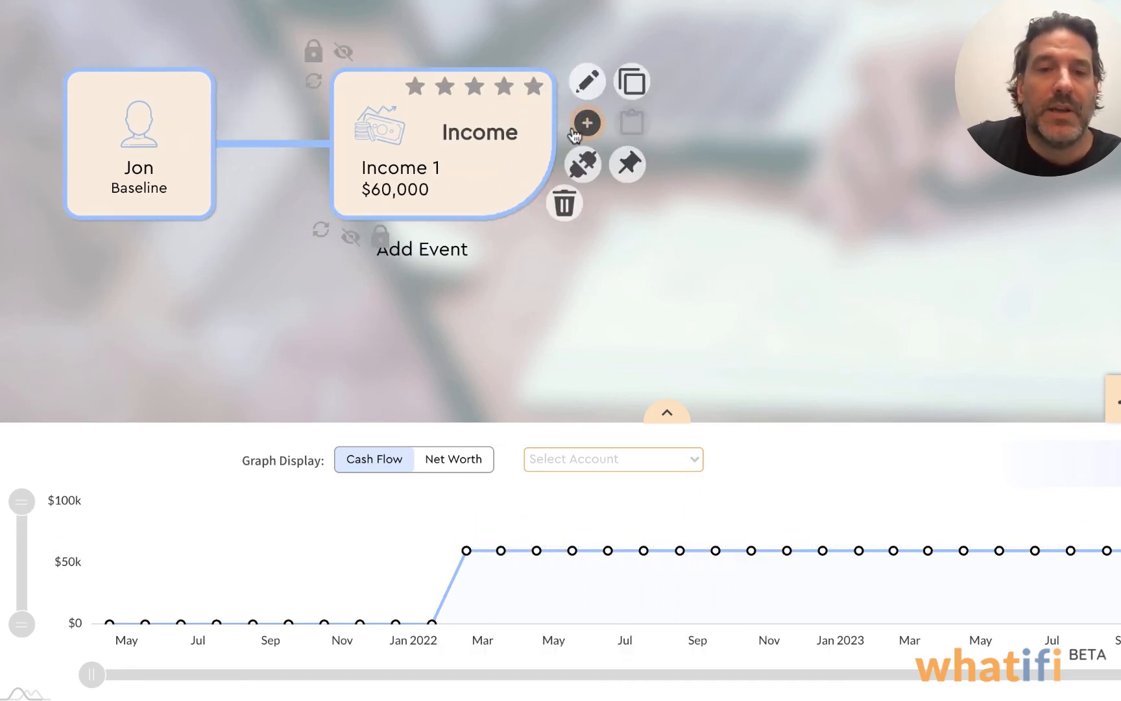
pyautogui.click(591, 123)
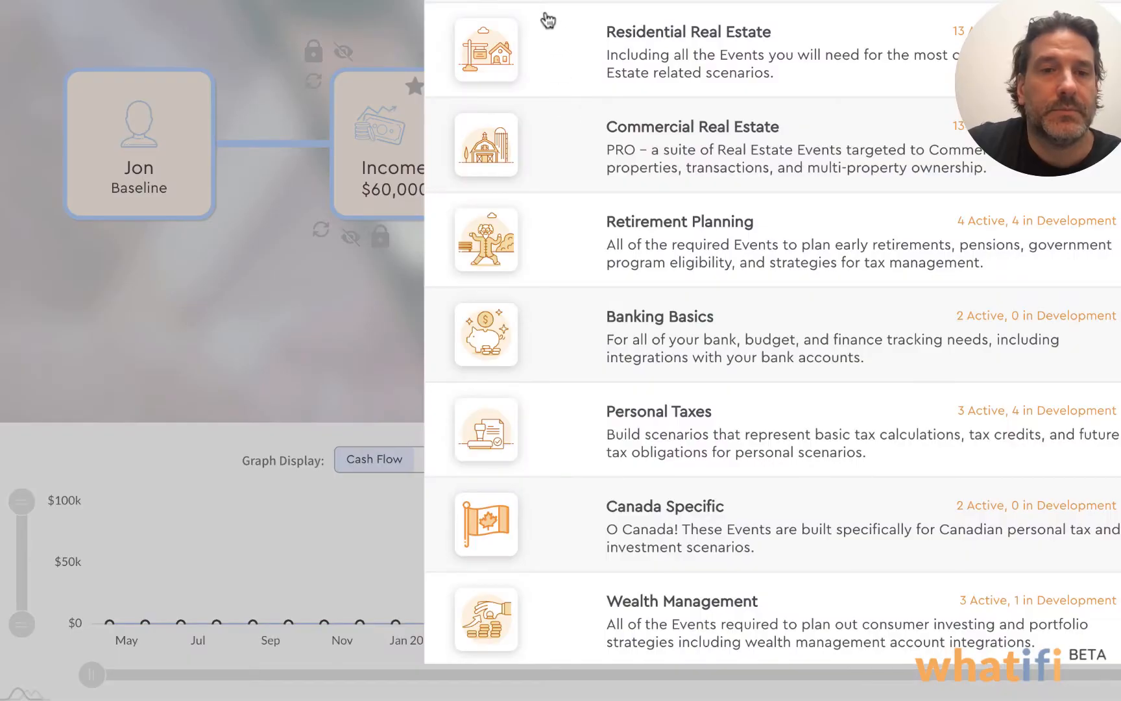
pyautogui.click(547, 6)
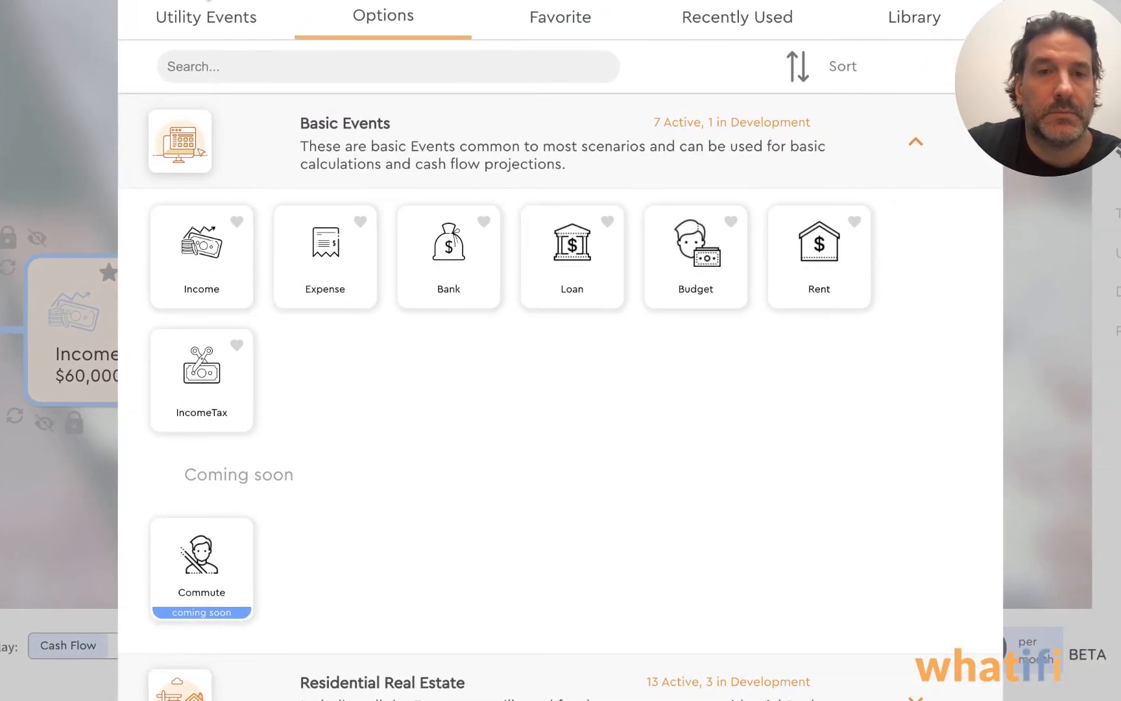
pyautogui.click(202, 19)
pyautogui.click(405, 261)
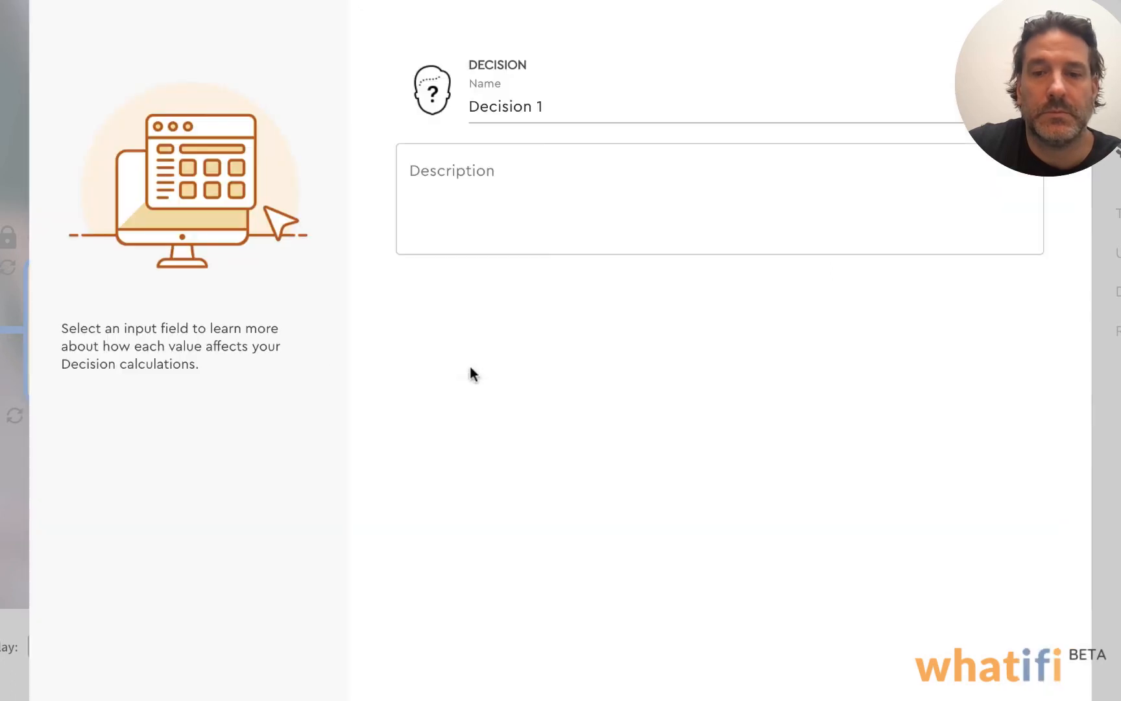
pyautogui.click(835, 688)
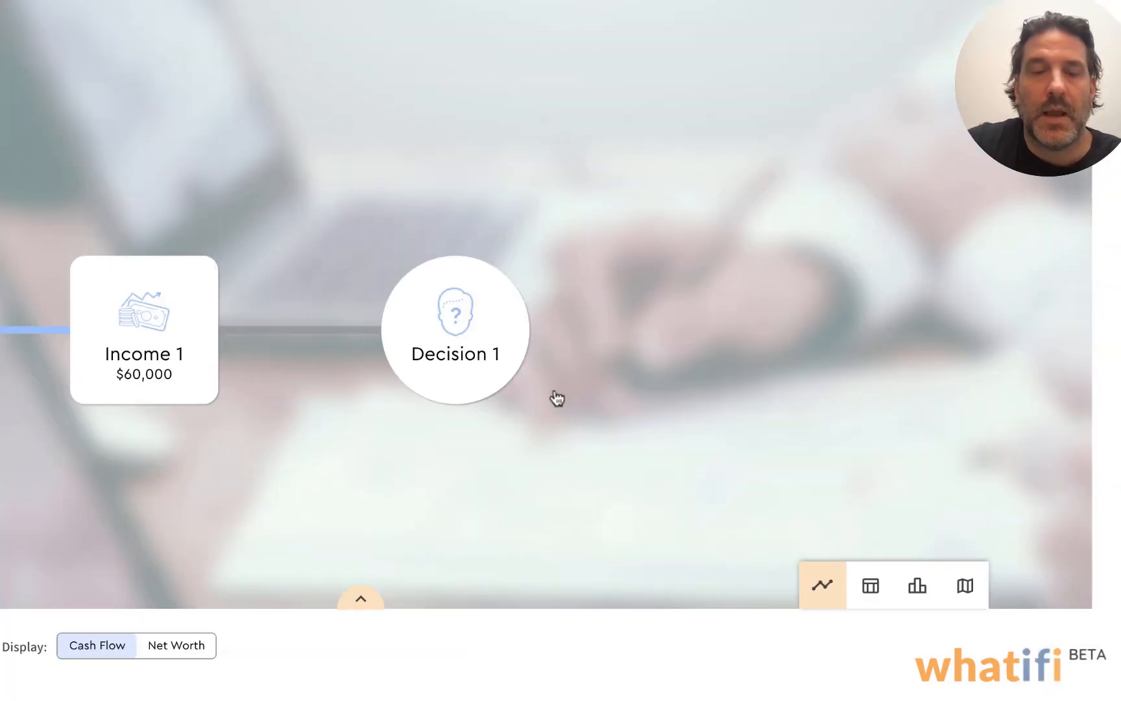
# Add a Modifier utility event after Decision 1 and target the specific node Income 1
pyautogui.moveTo(578, 374); pyautogui.dragTo(538, 314)
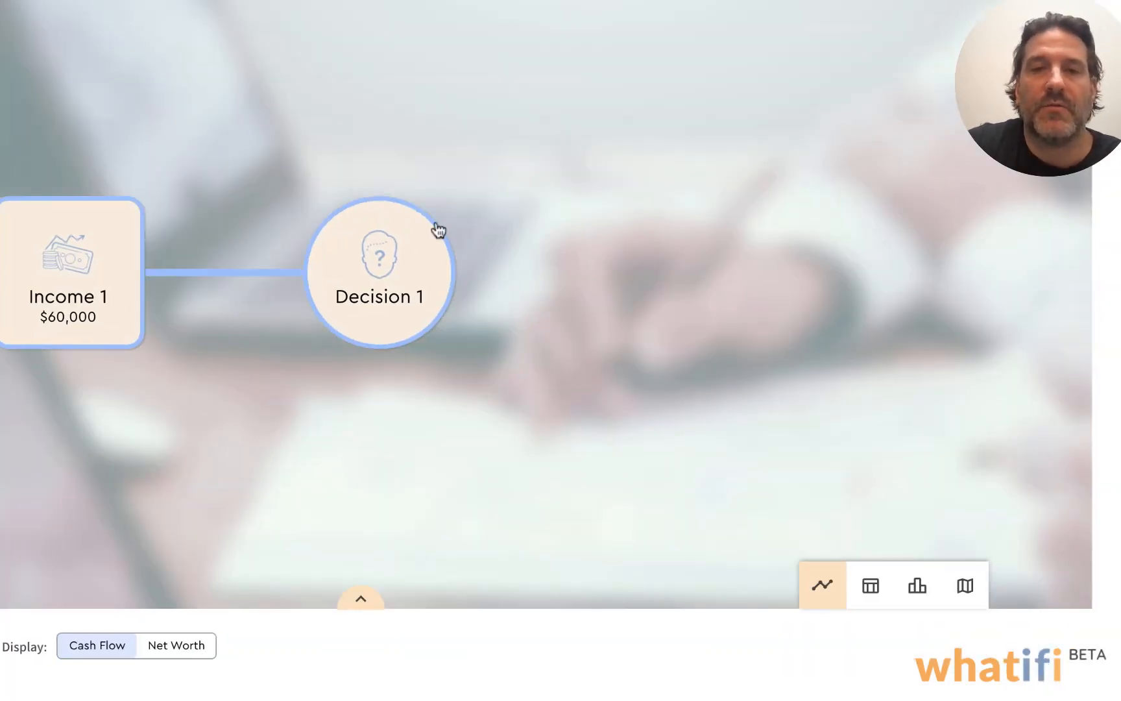
pyautogui.moveTo(433, 243)
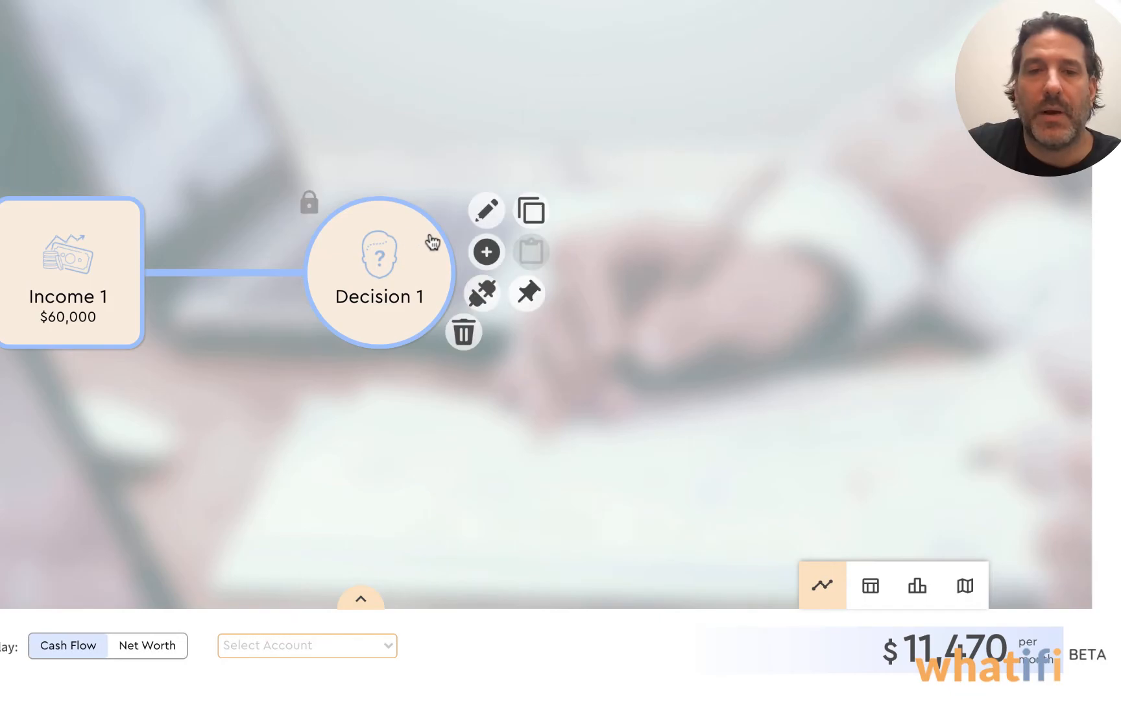
pyautogui.click(484, 253)
pyautogui.click(219, 25)
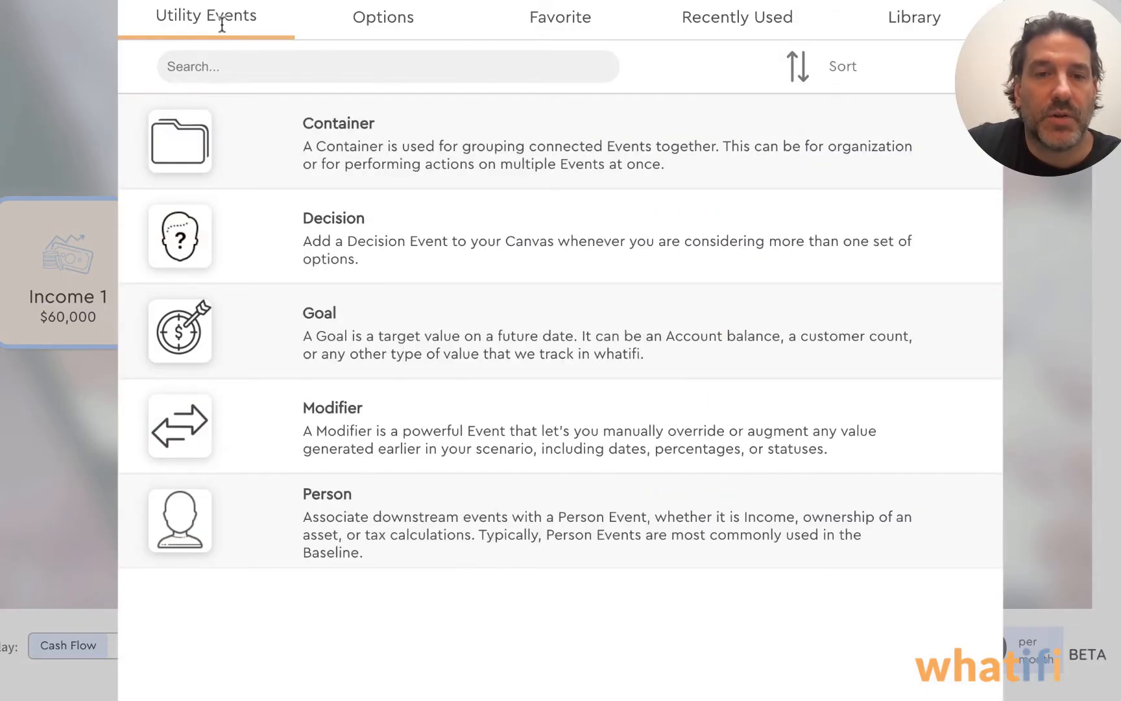
pyautogui.click(433, 413)
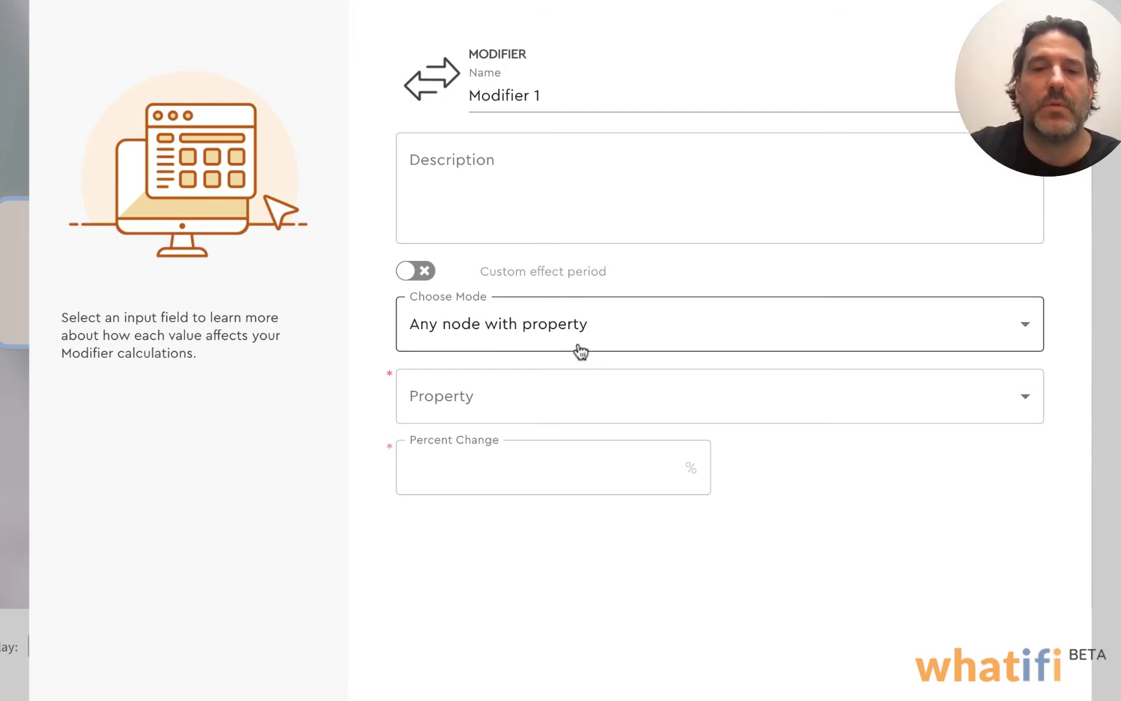
pyautogui.click(709, 330)
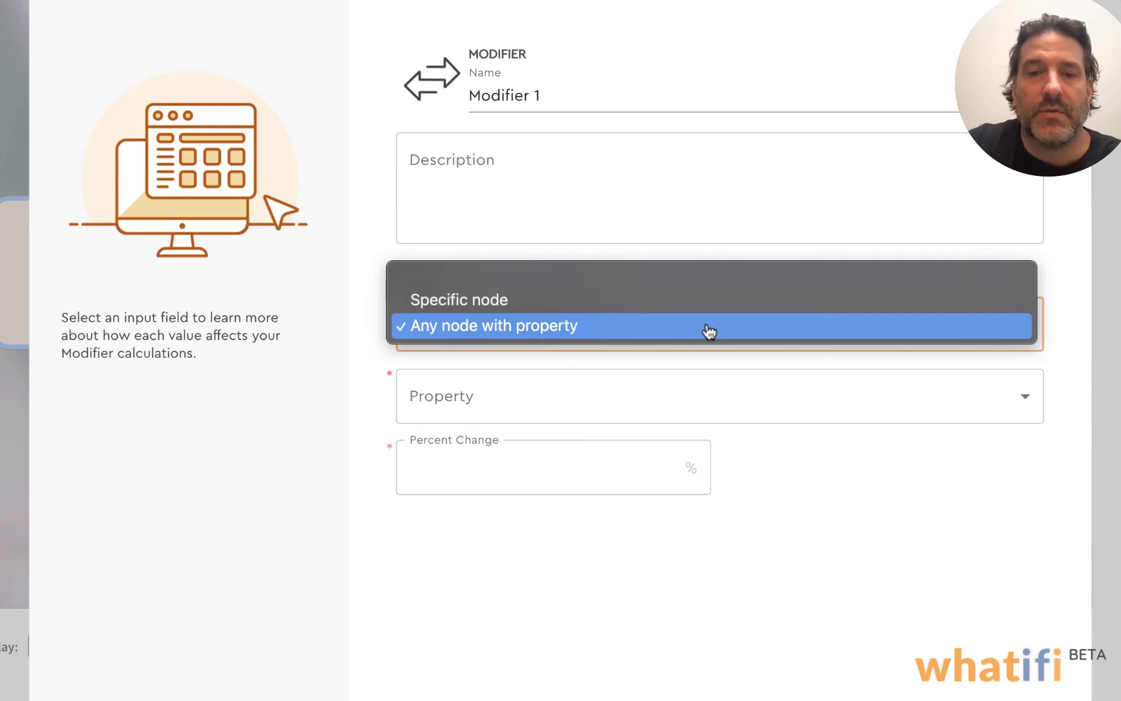
pyautogui.click(514, 301)
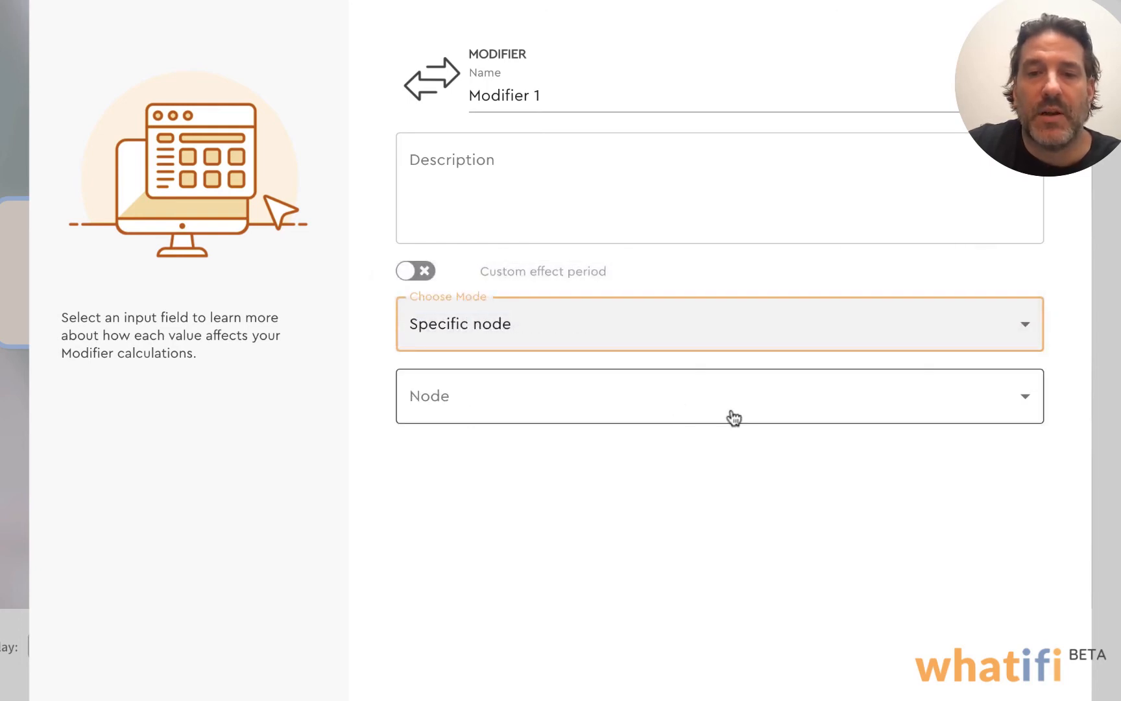
pyautogui.click(642, 407)
pyautogui.click(524, 425)
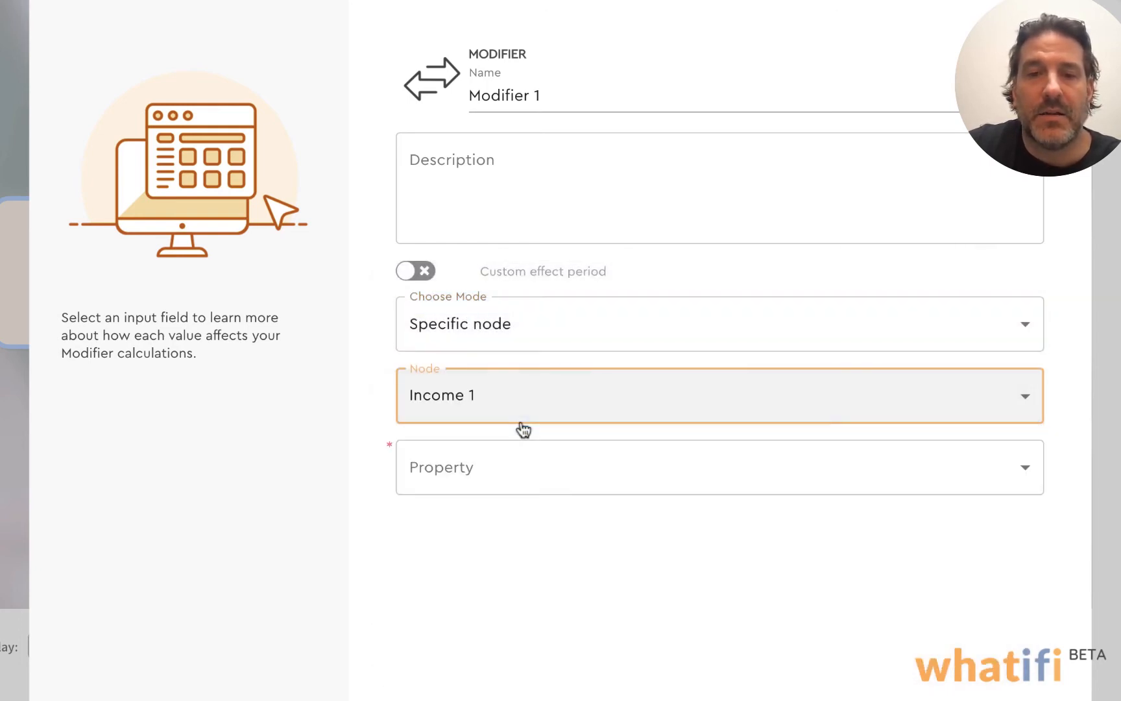
# Make the modifier apply a 10 percent change to the Income Amount property and save it
pyautogui.click(535, 469)
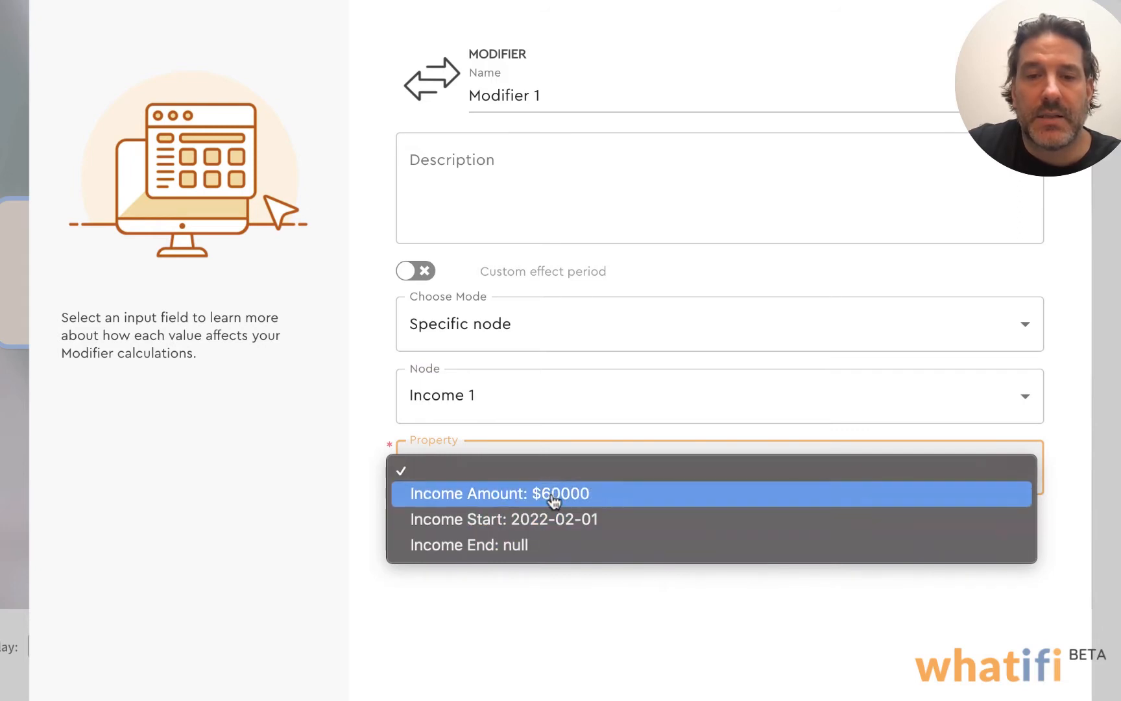
pyautogui.click(554, 500)
pyautogui.click(616, 534)
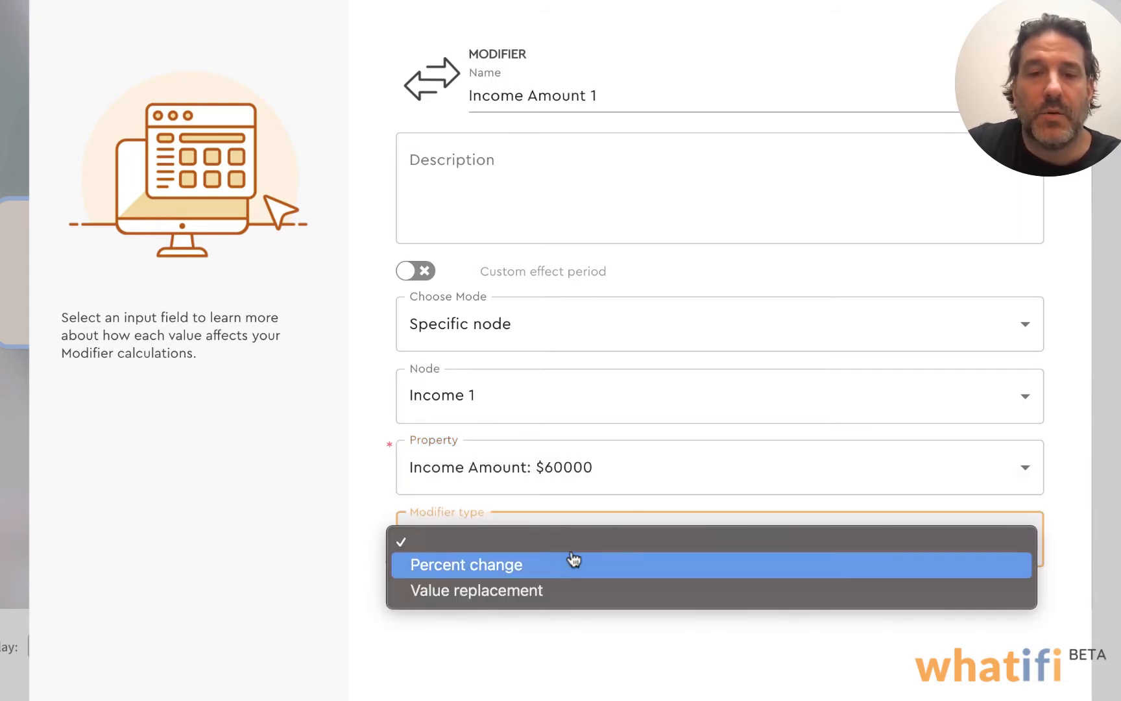
pyautogui.click(517, 566)
pyautogui.click(530, 603)
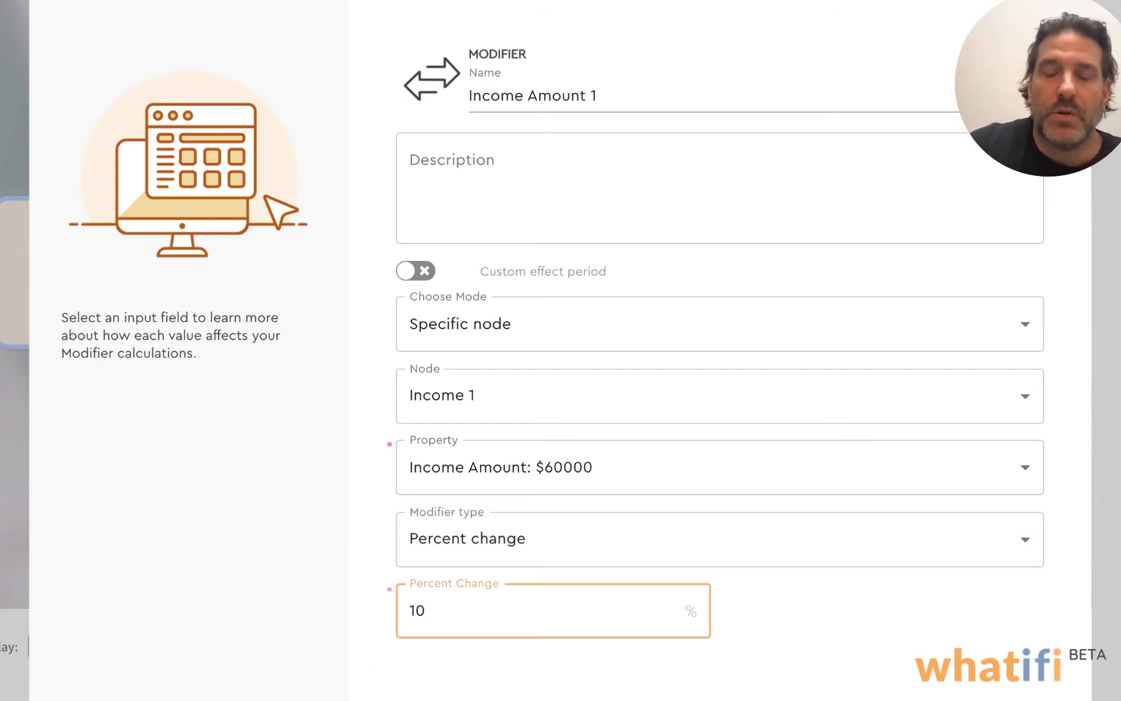
pyautogui.press('Return')
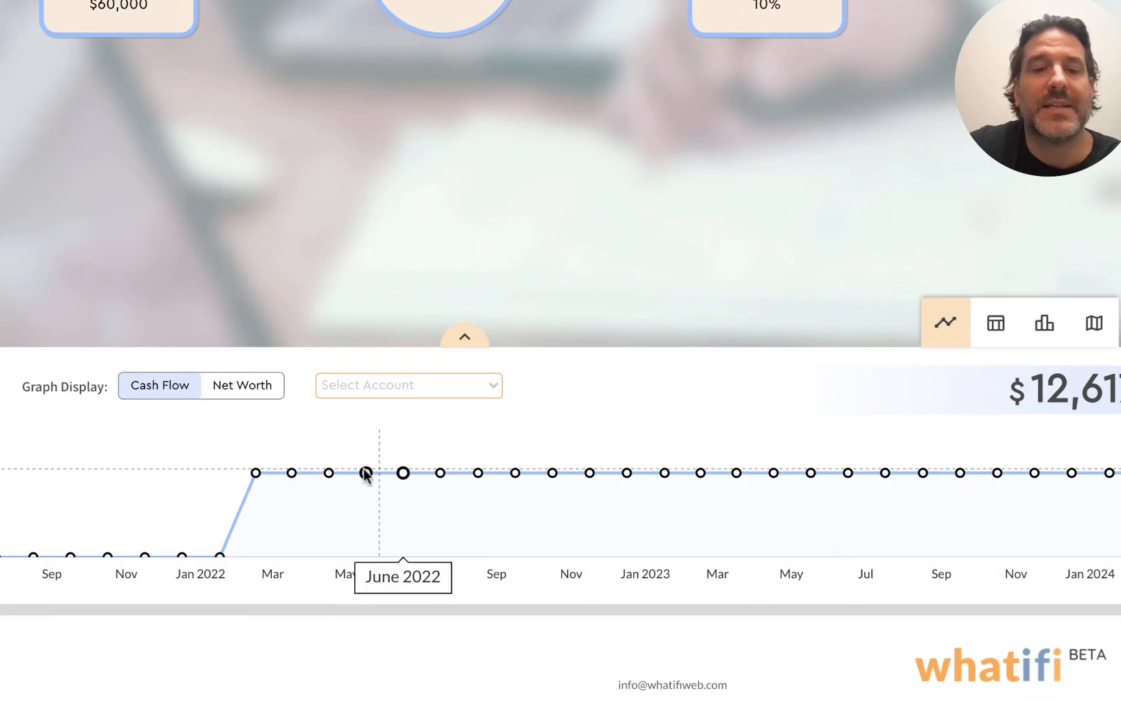
pyautogui.moveTo(369, 477)
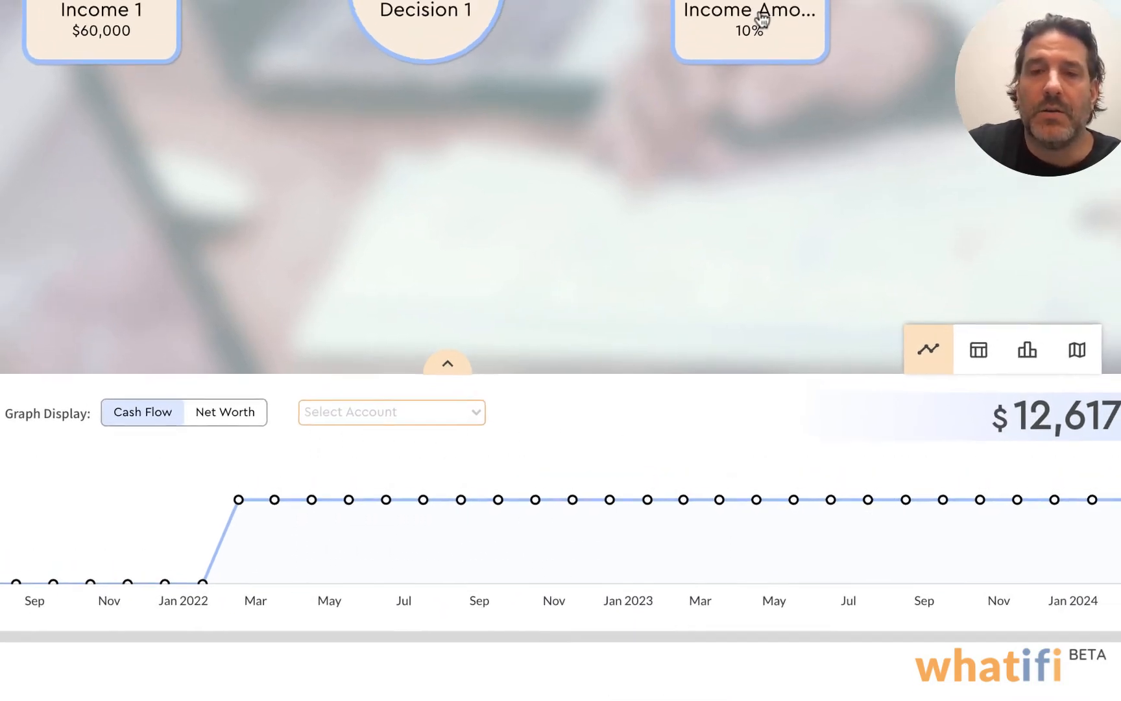
# Copy the 10% income modifier and paste it onto Decision 1 as a second option
pyautogui.moveTo(767, 8)
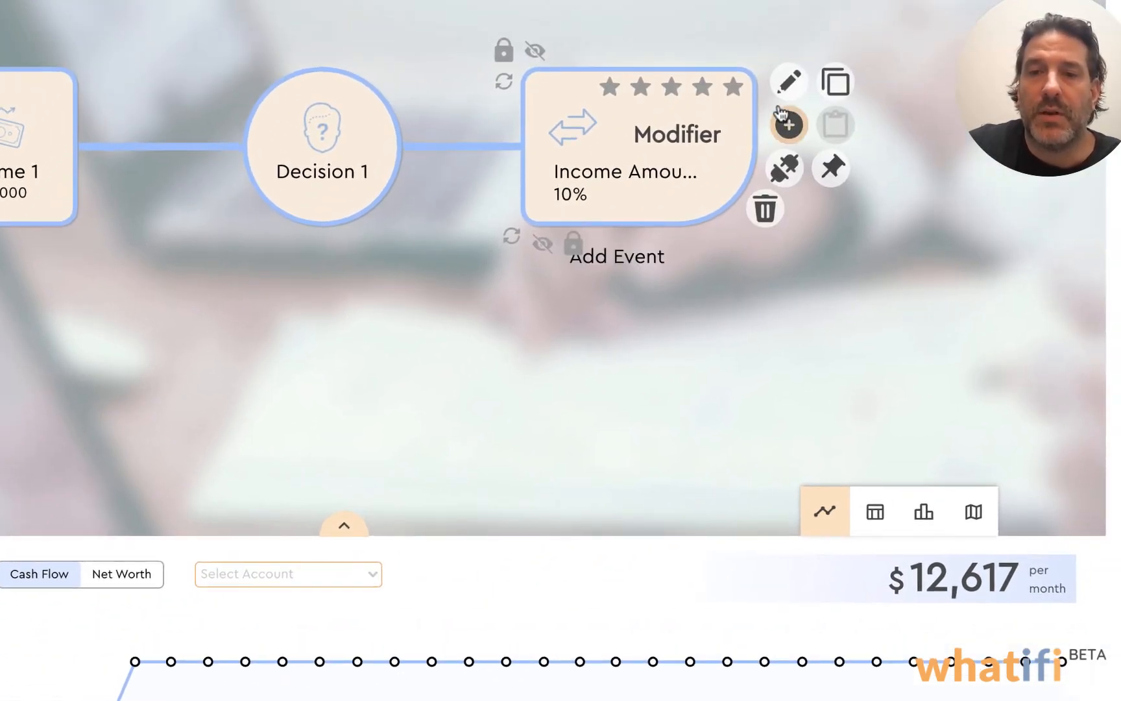
pyautogui.click(837, 85)
pyautogui.moveTo(326, 134)
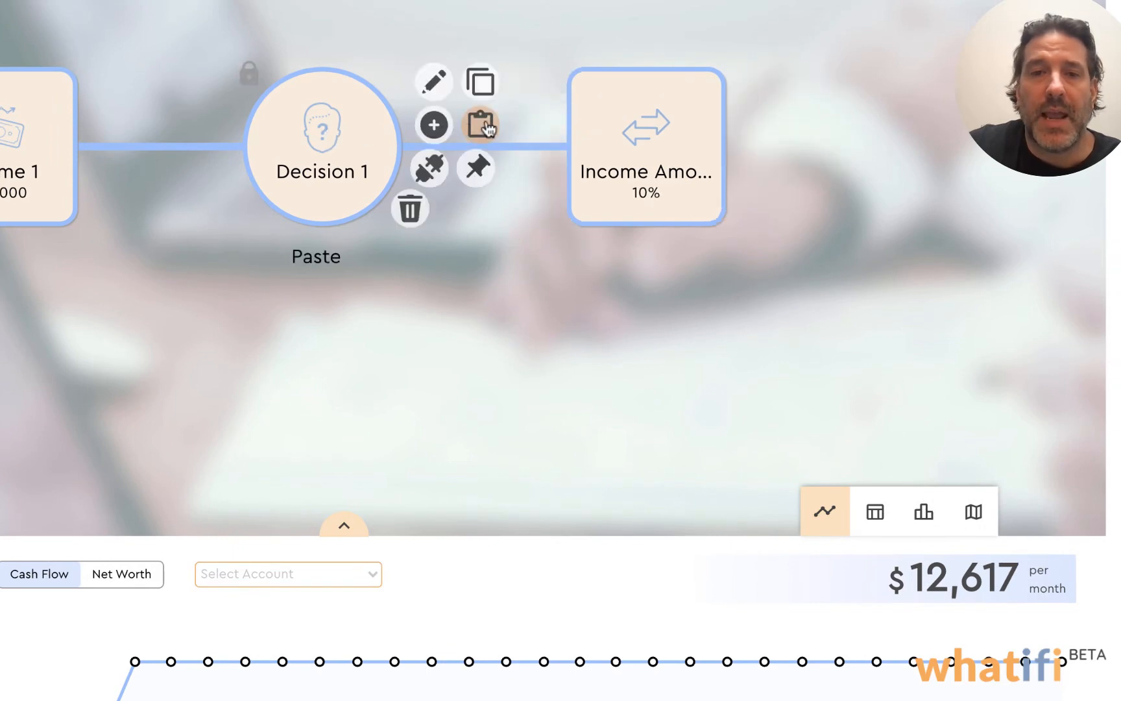
pyautogui.click(480, 123)
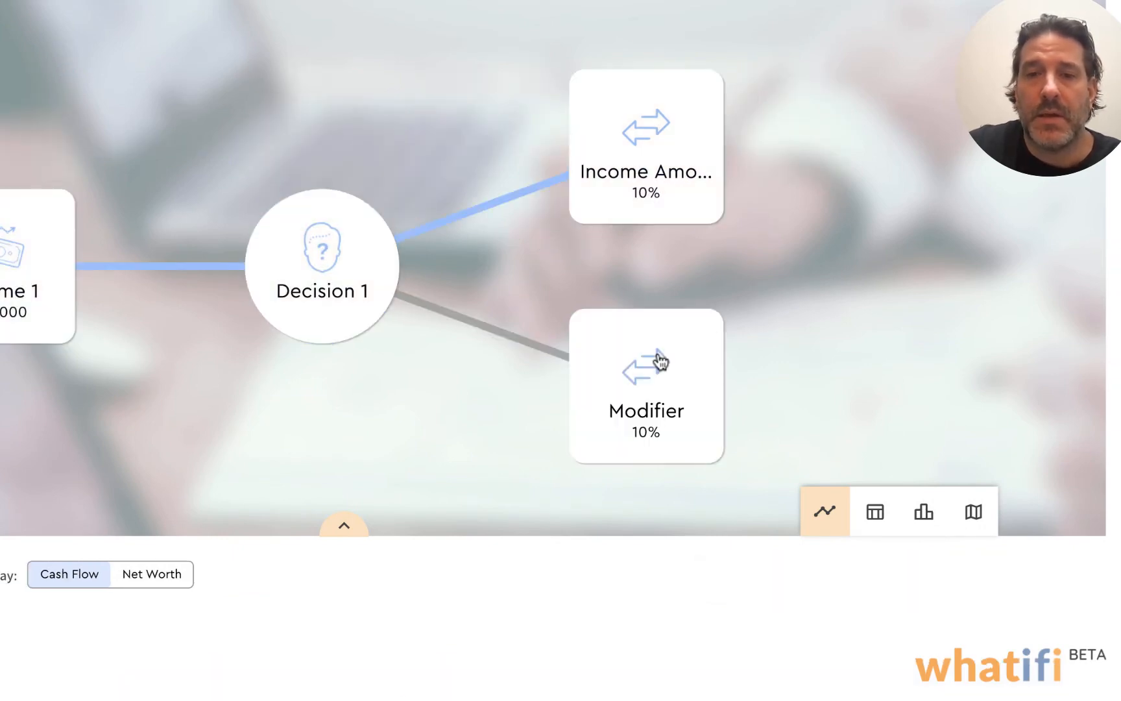
# Set the pasted modifier's percent change to 20 and save it
pyautogui.moveTo(757, 338)
pyautogui.click(789, 323)
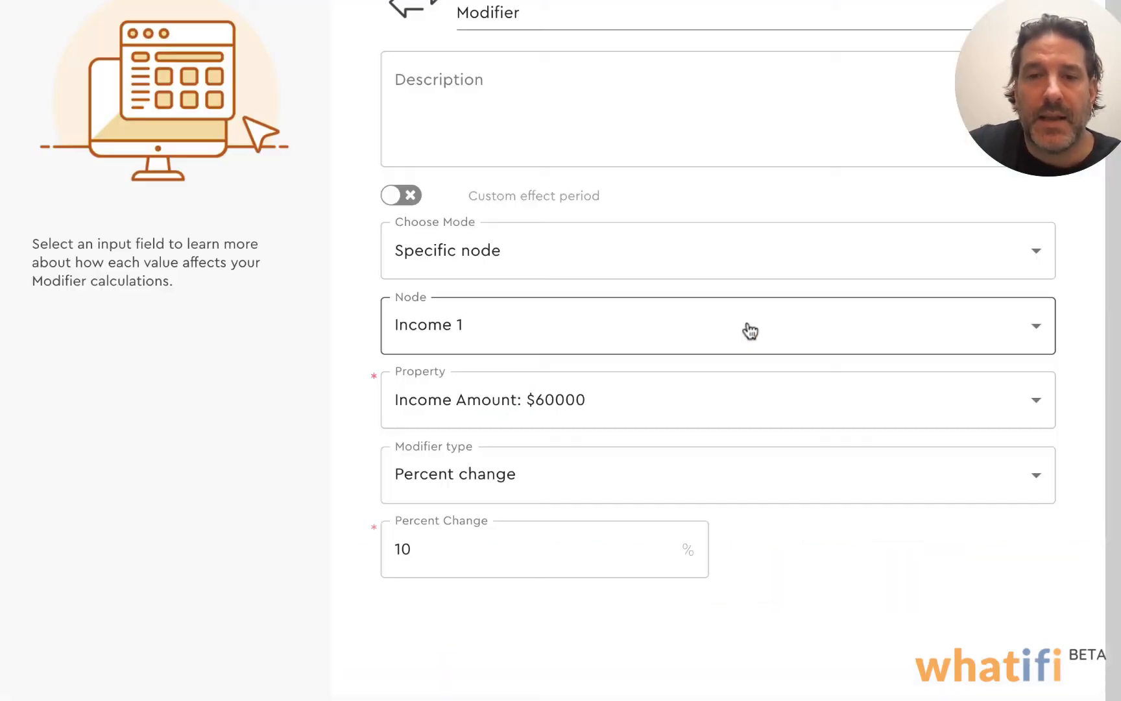
pyautogui.click(454, 541)
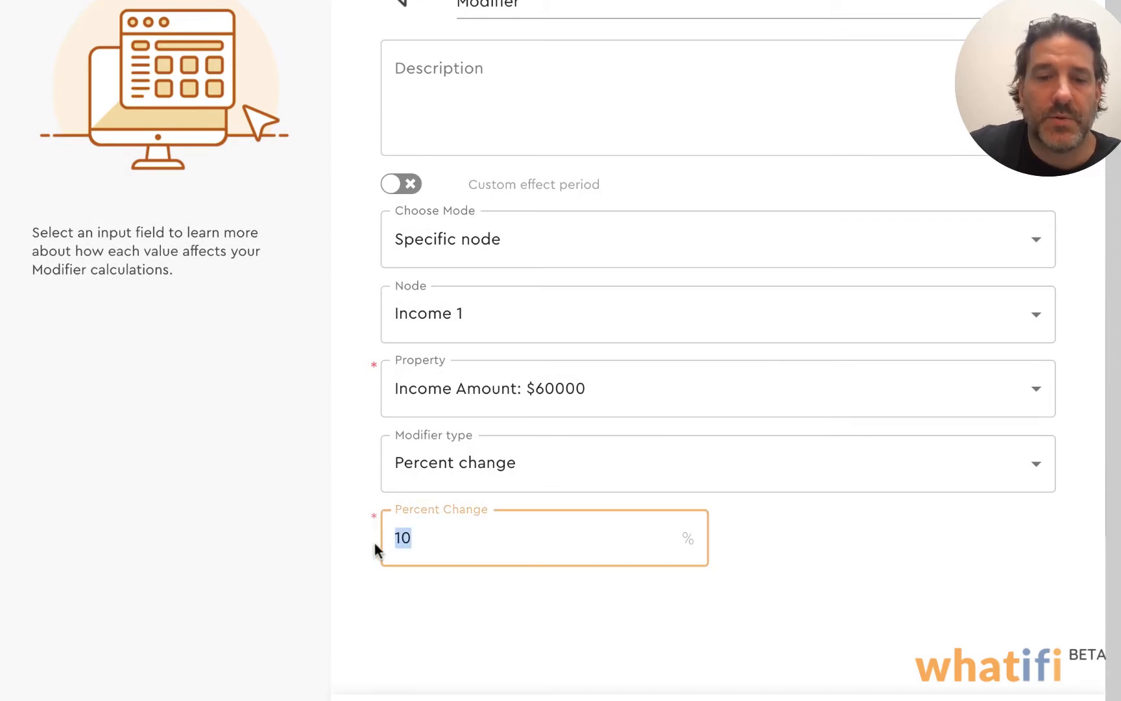
pyautogui.write('20')
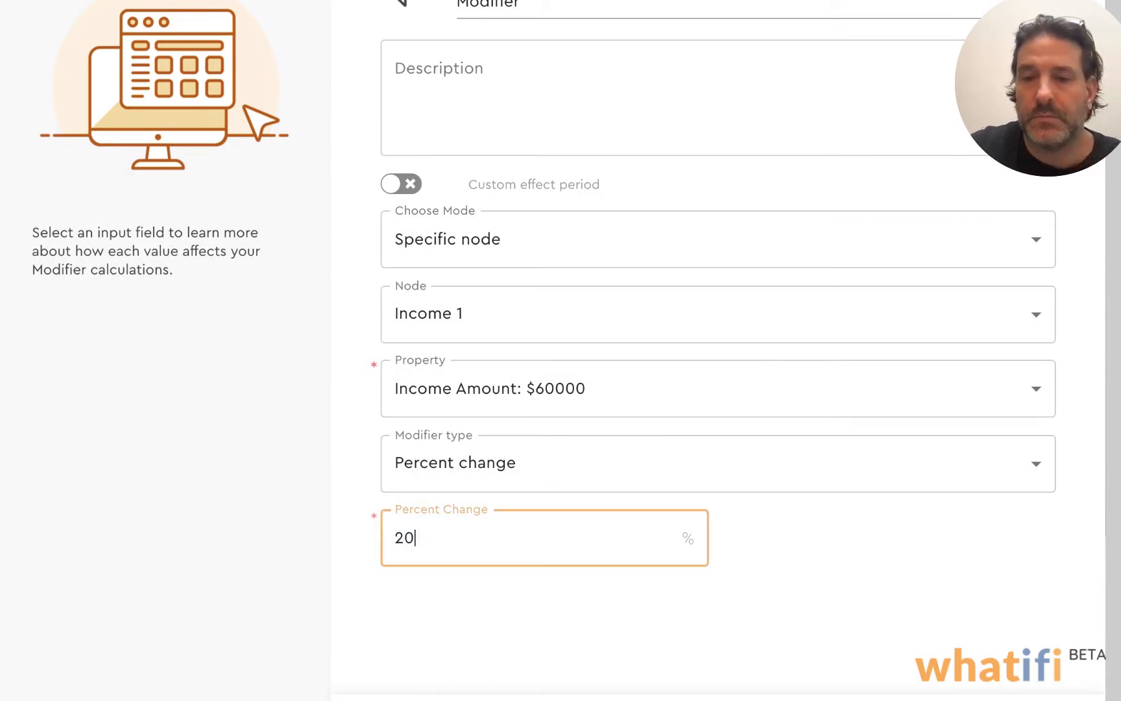
pyautogui.click(971, 686)
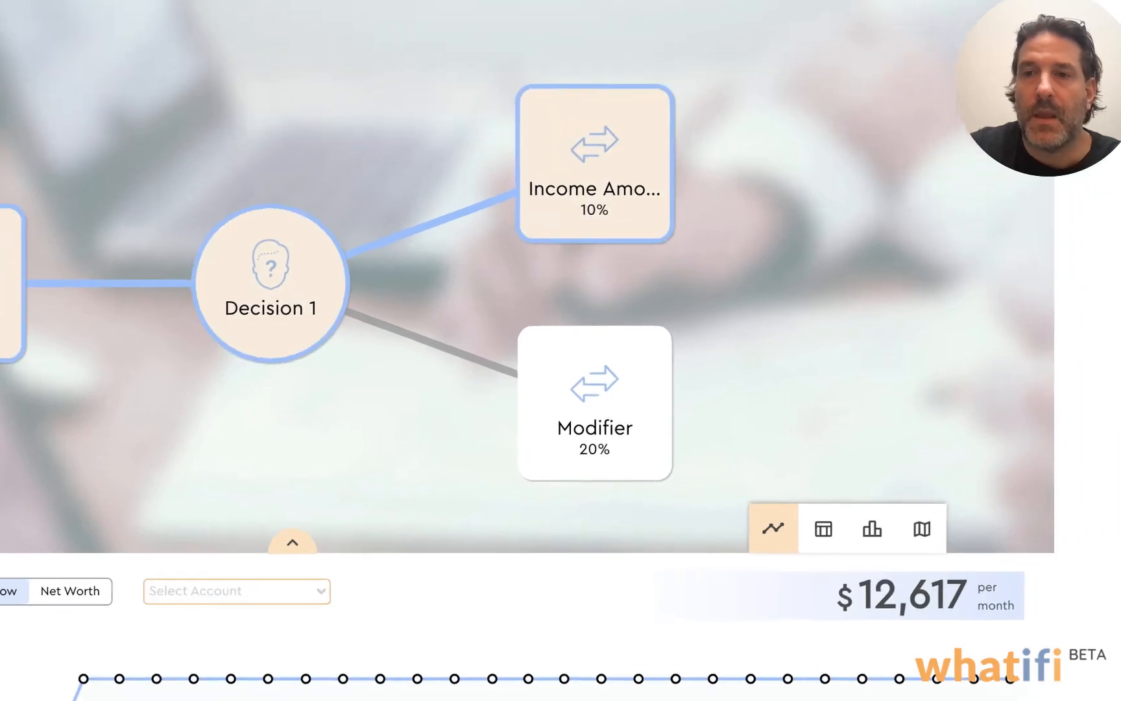
# Show the scenario threads and select all of them for comparison on the cash flow graph
pyautogui.click(723, 26)
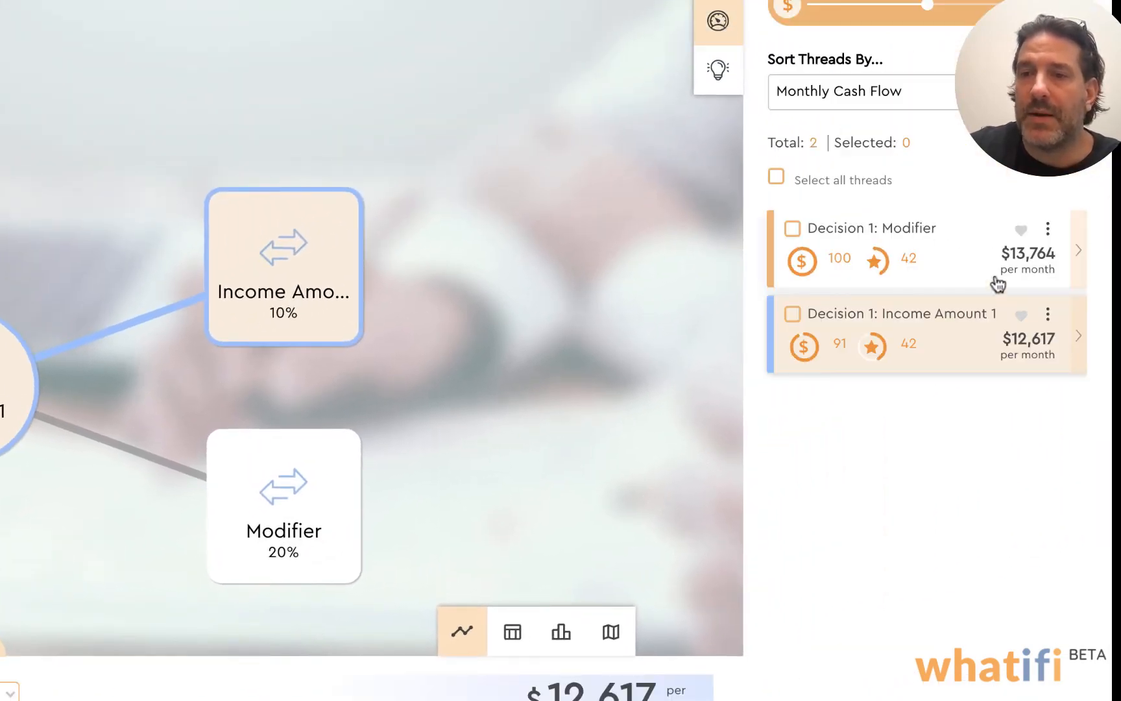
pyautogui.click(776, 178)
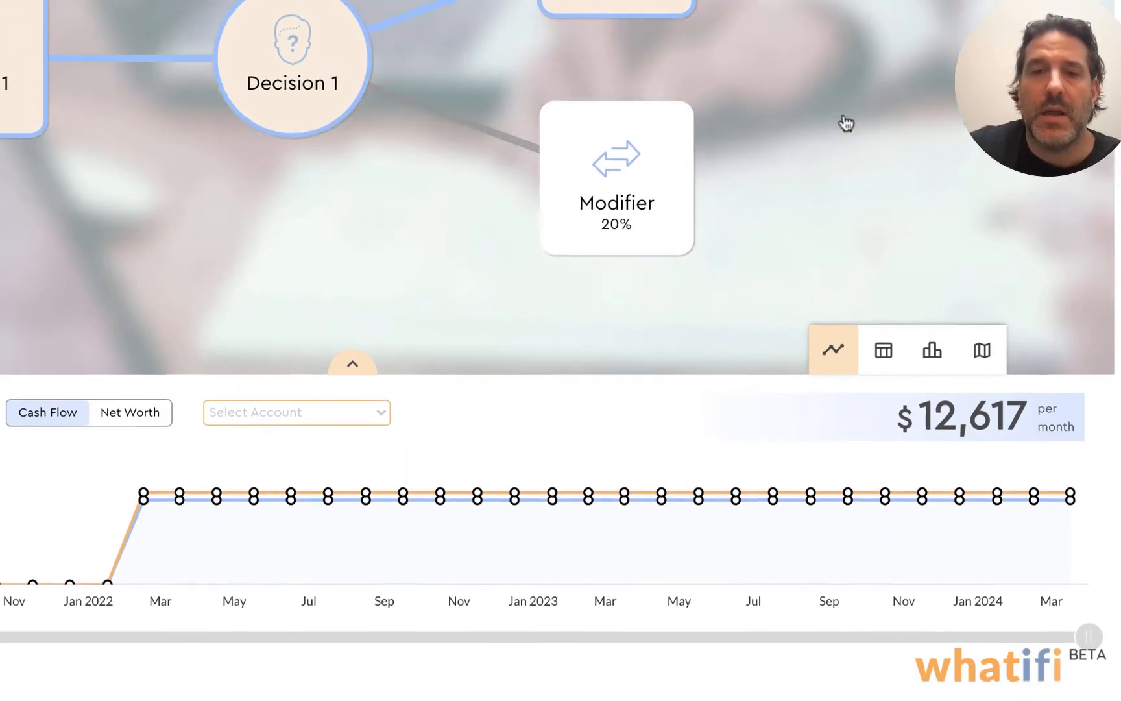
pyautogui.moveTo(847, 123); pyautogui.dragTo(813, 34)
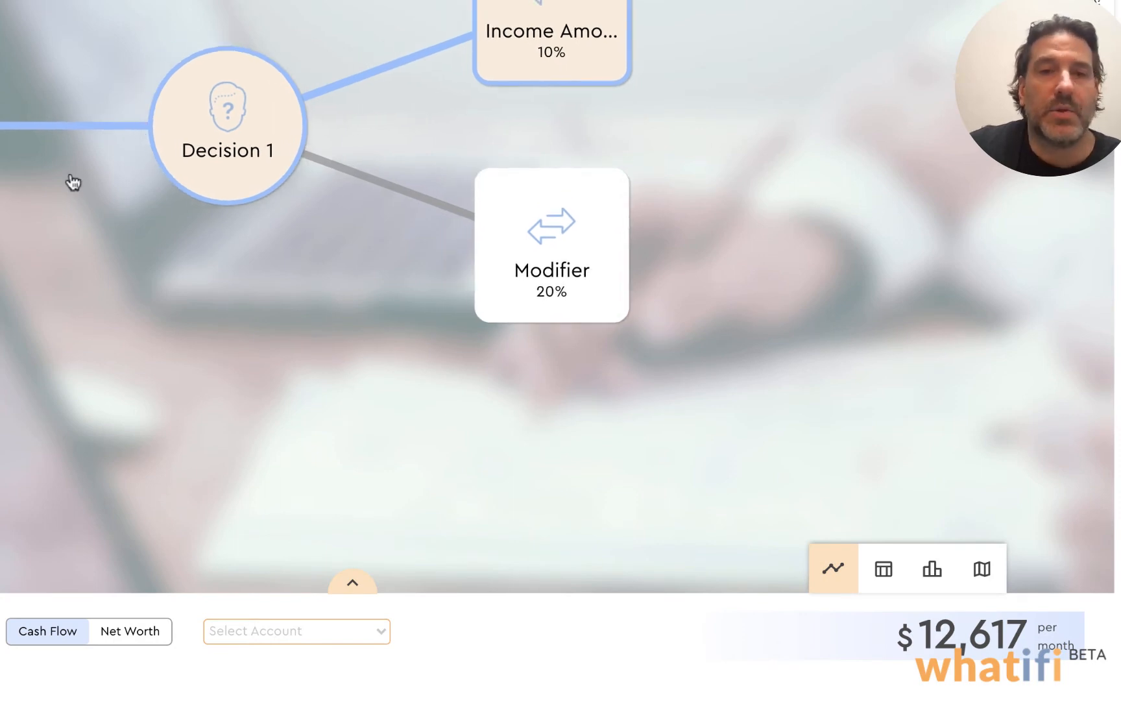
# Begin adding a new Modifier event as a third option on Decision 1
pyautogui.moveTo(246, 149)
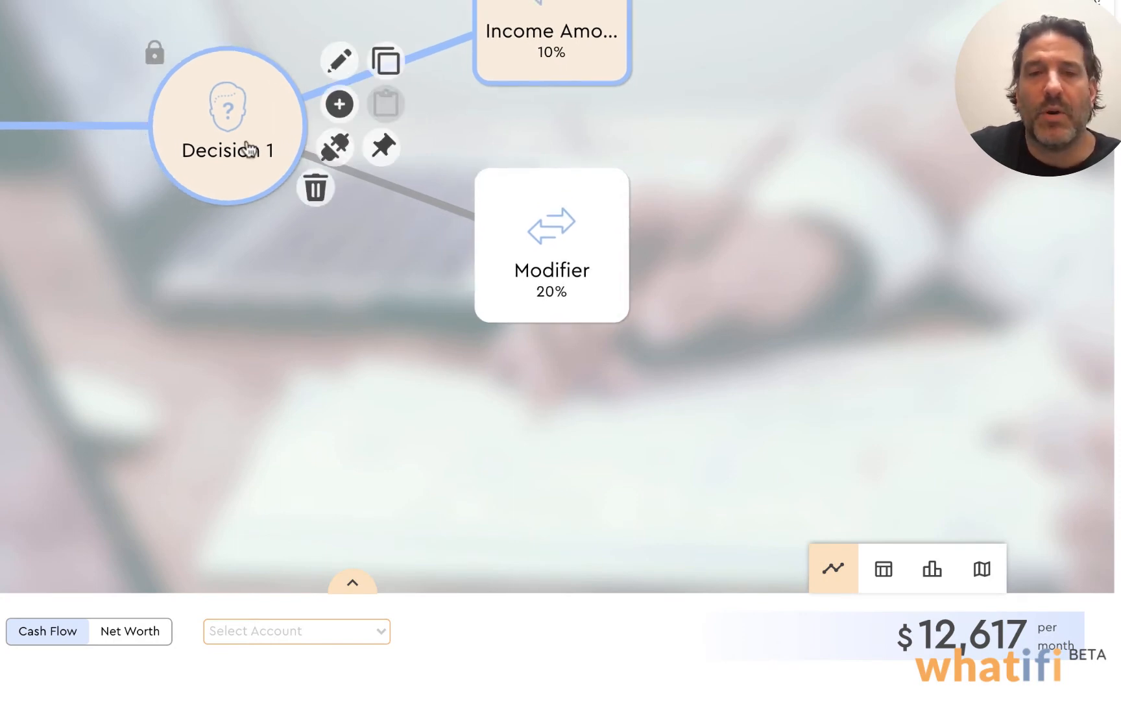
pyautogui.click(393, 75)
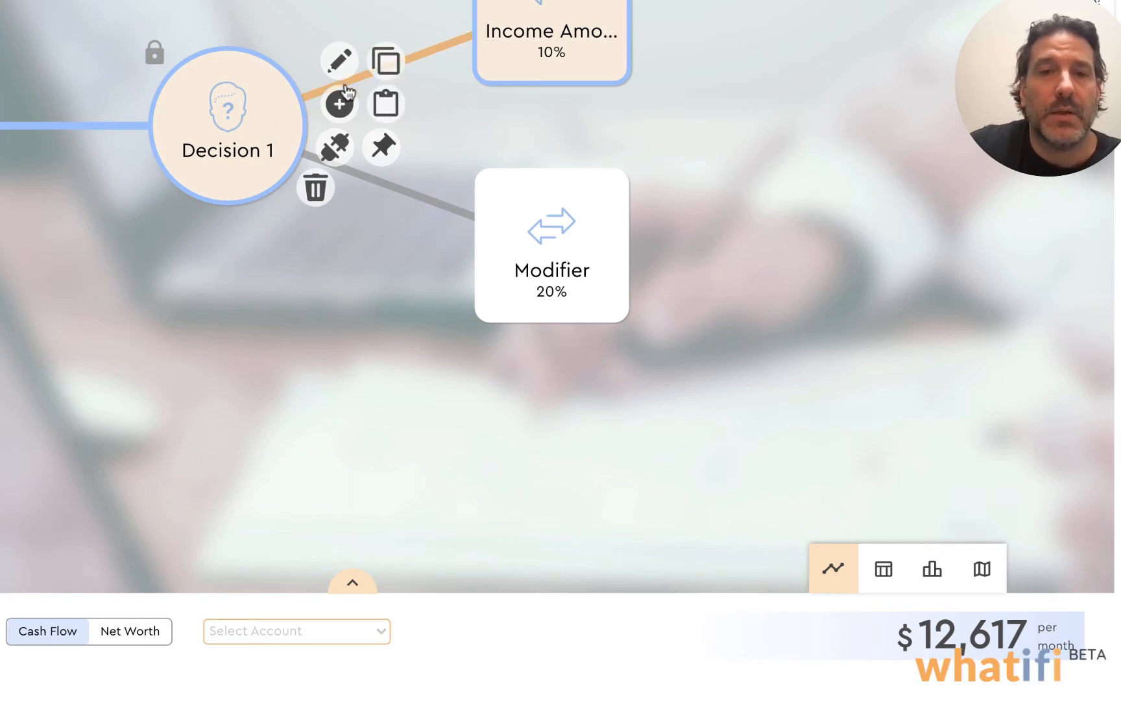
pyautogui.click(339, 105)
pyautogui.click(356, 106)
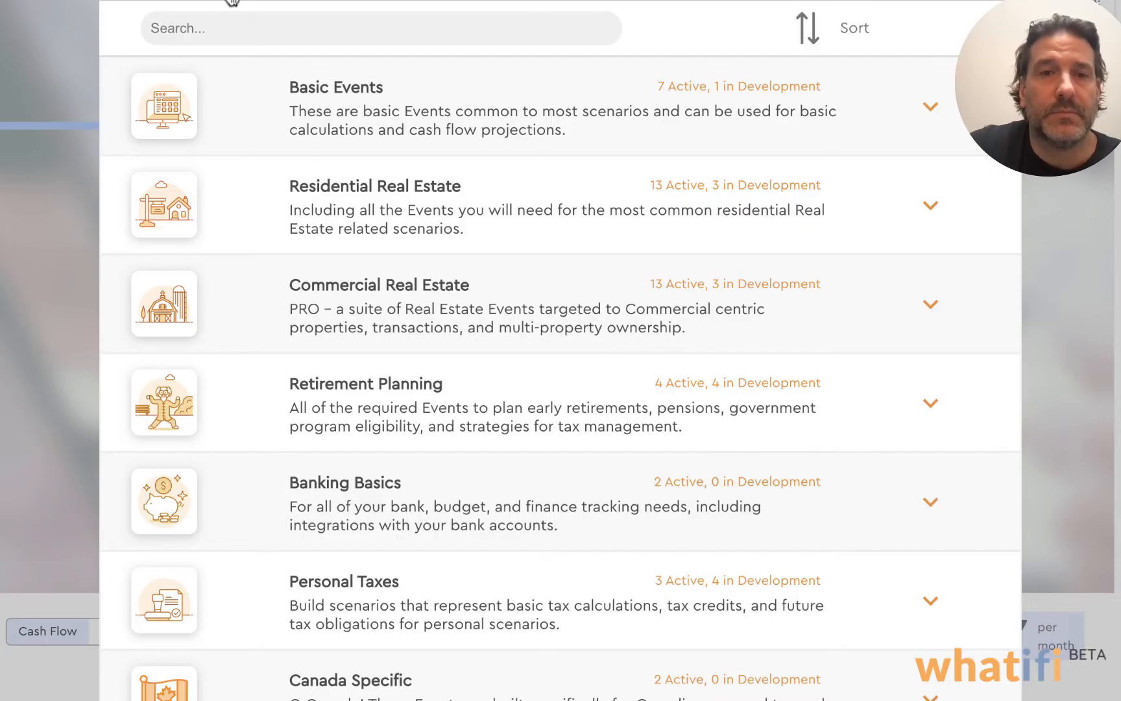
pyautogui.click(383, 408)
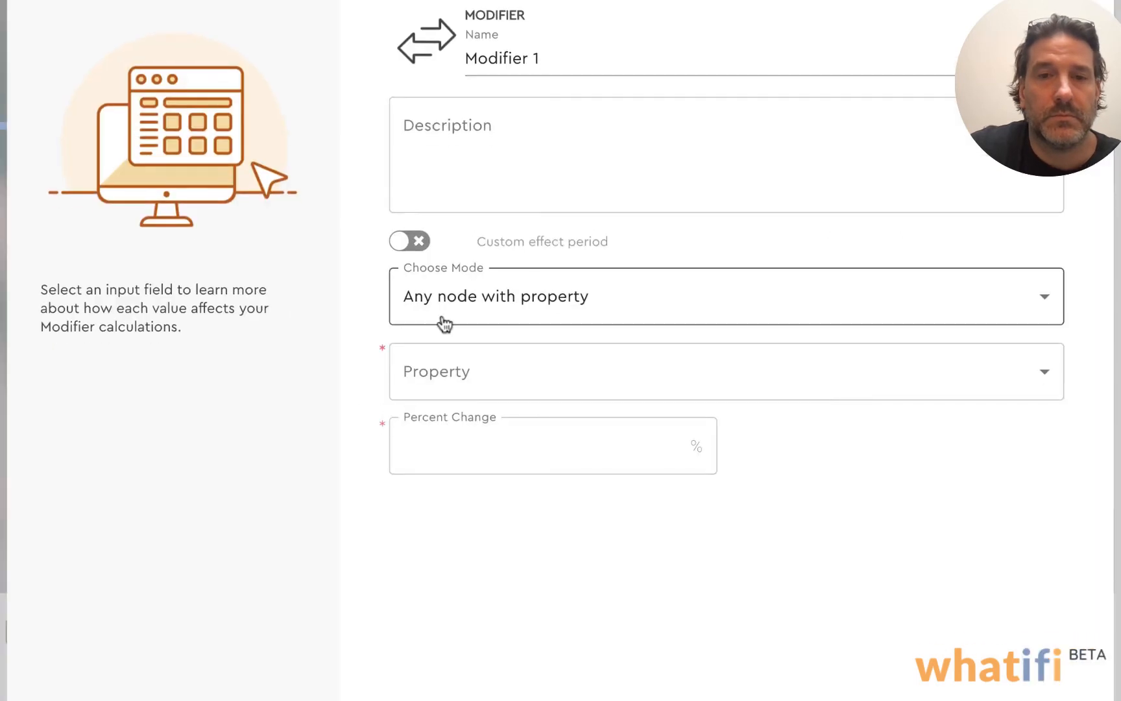
# Target the modifier at the specific node Income 1, choosing its Income Start property with the Value replacement type
pyautogui.click(649, 311)
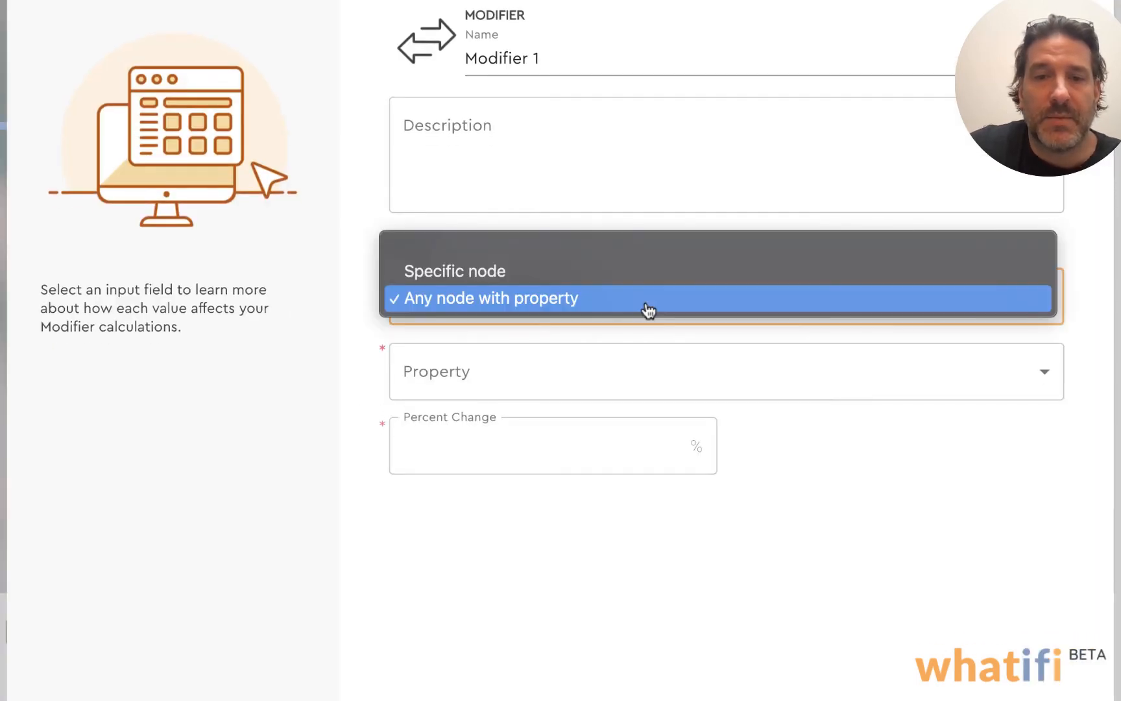
pyautogui.click(497, 283)
pyautogui.click(570, 376)
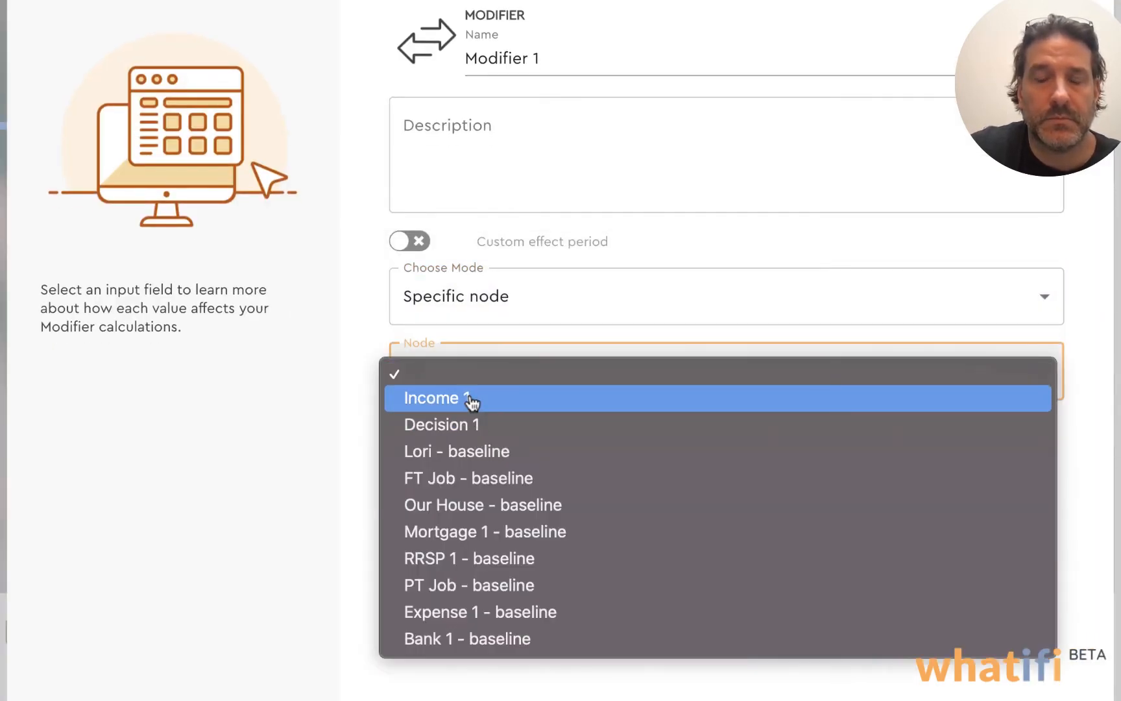
pyautogui.click(470, 400)
pyautogui.click(509, 450)
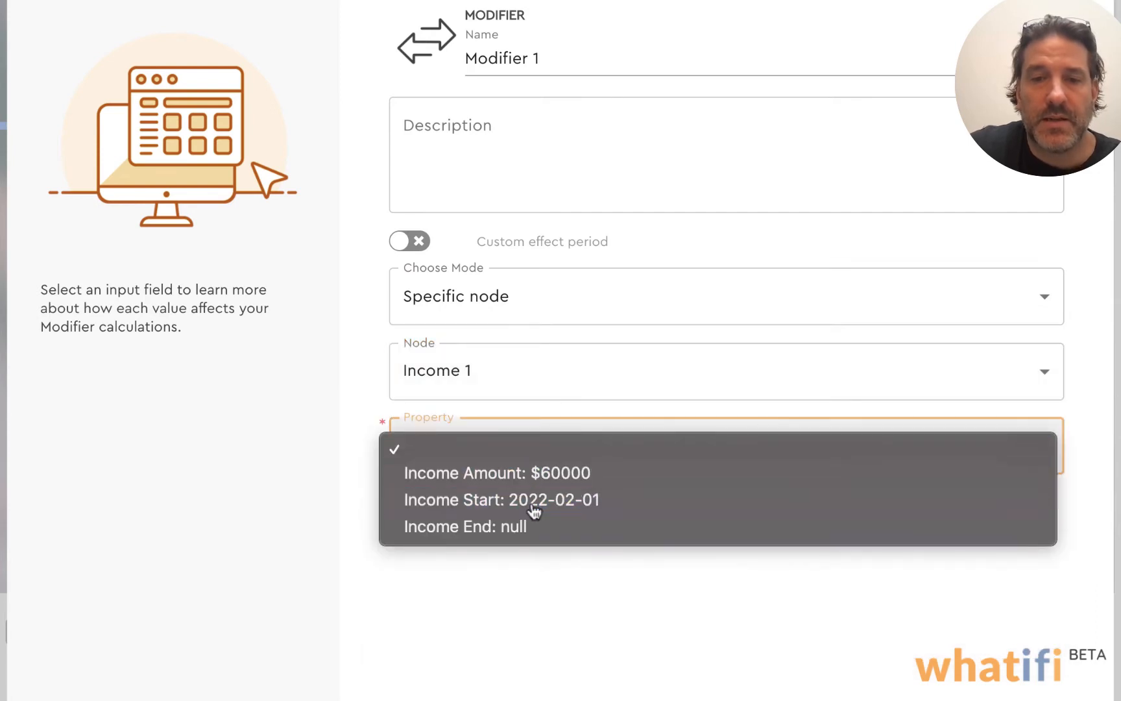
pyautogui.click(513, 501)
pyautogui.click(532, 531)
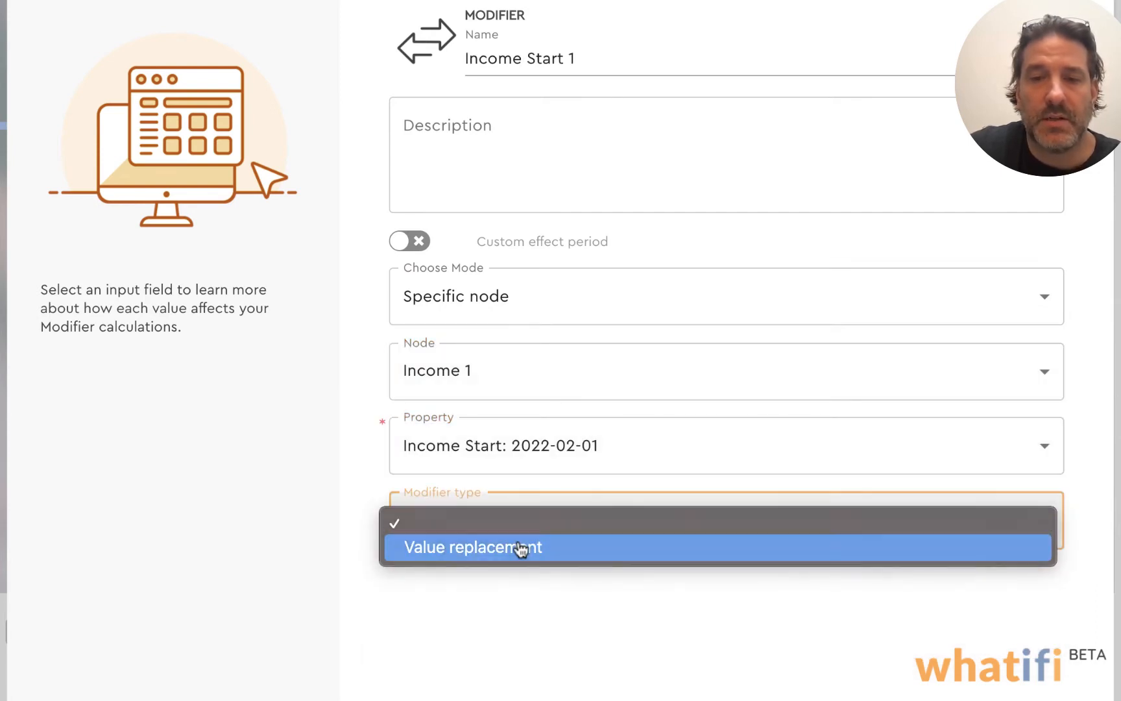
pyautogui.click(537, 546)
# Set the replacement income start date to July 1, 2022 and add the modifier to the canvas
pyautogui.click(455, 619)
pyautogui.scroll(-5, 474, 618)
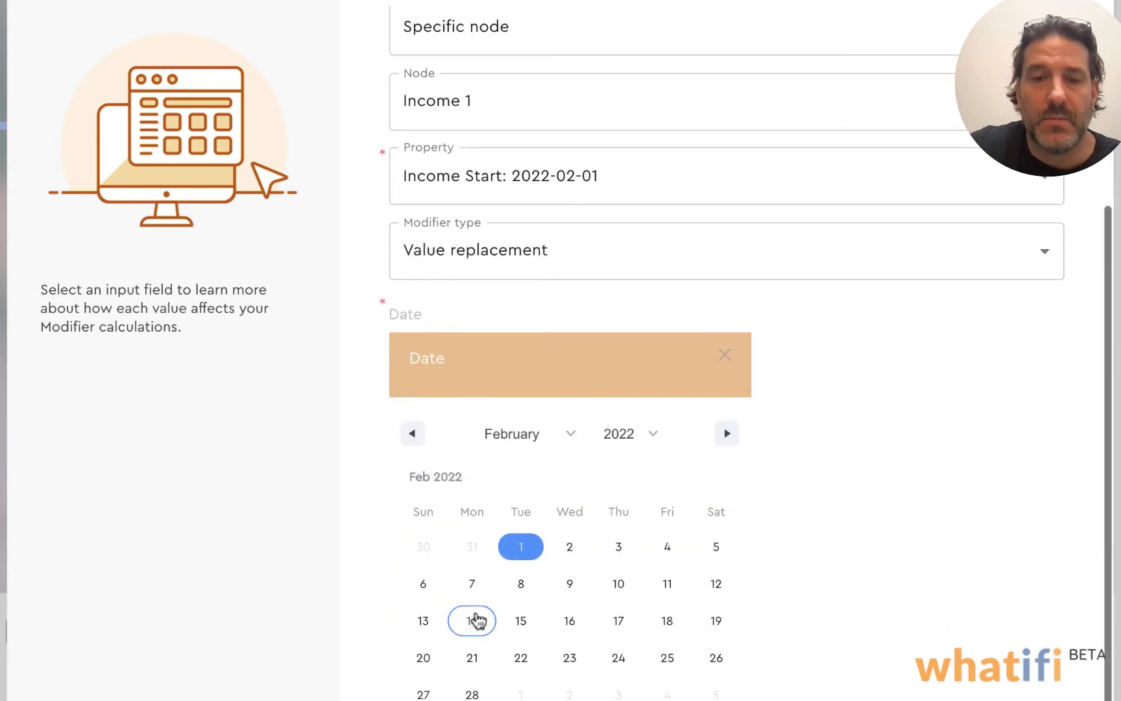
pyautogui.click(571, 445)
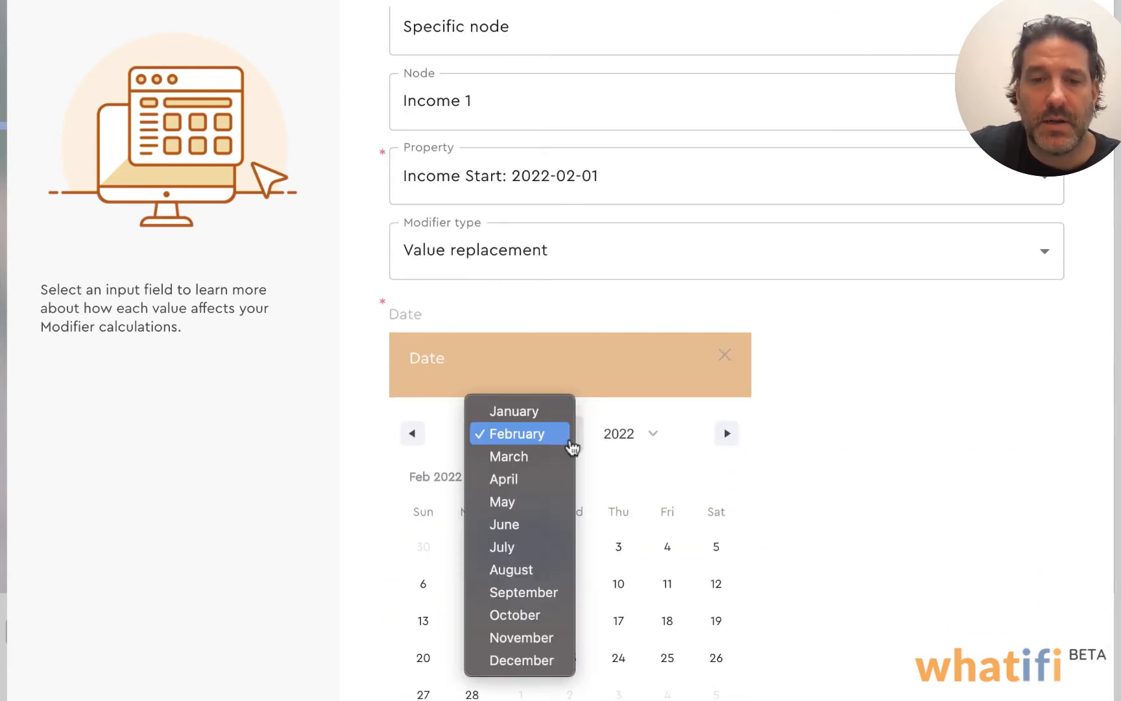
pyautogui.click(518, 548)
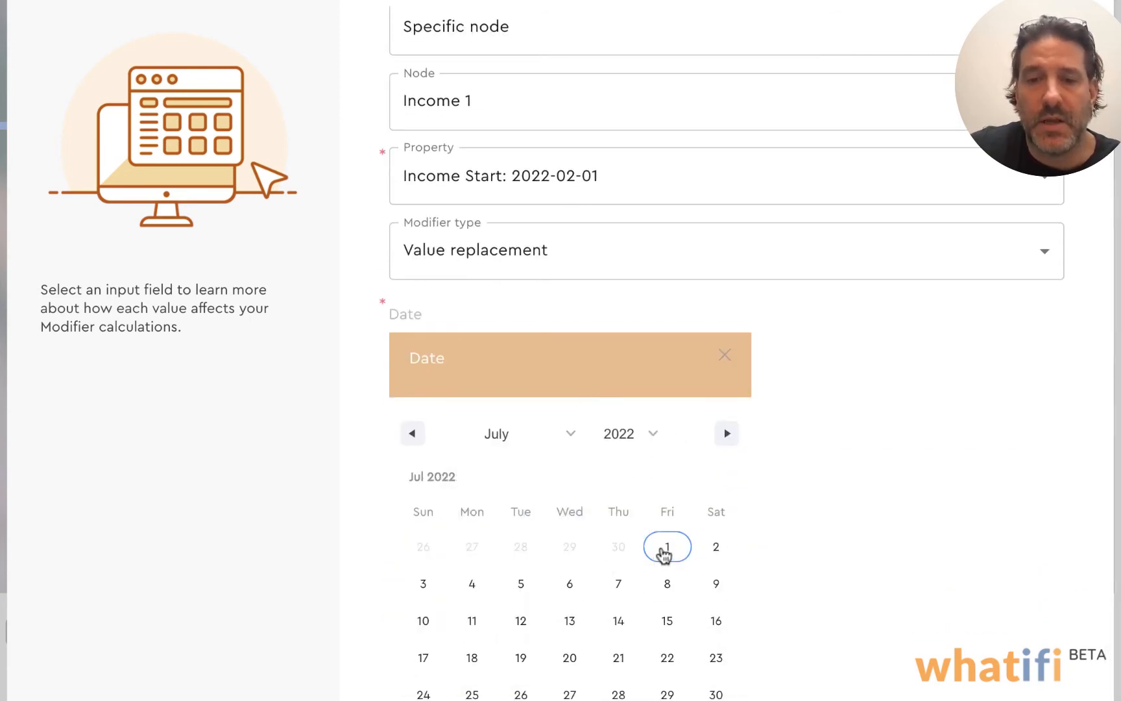
pyautogui.click(667, 548)
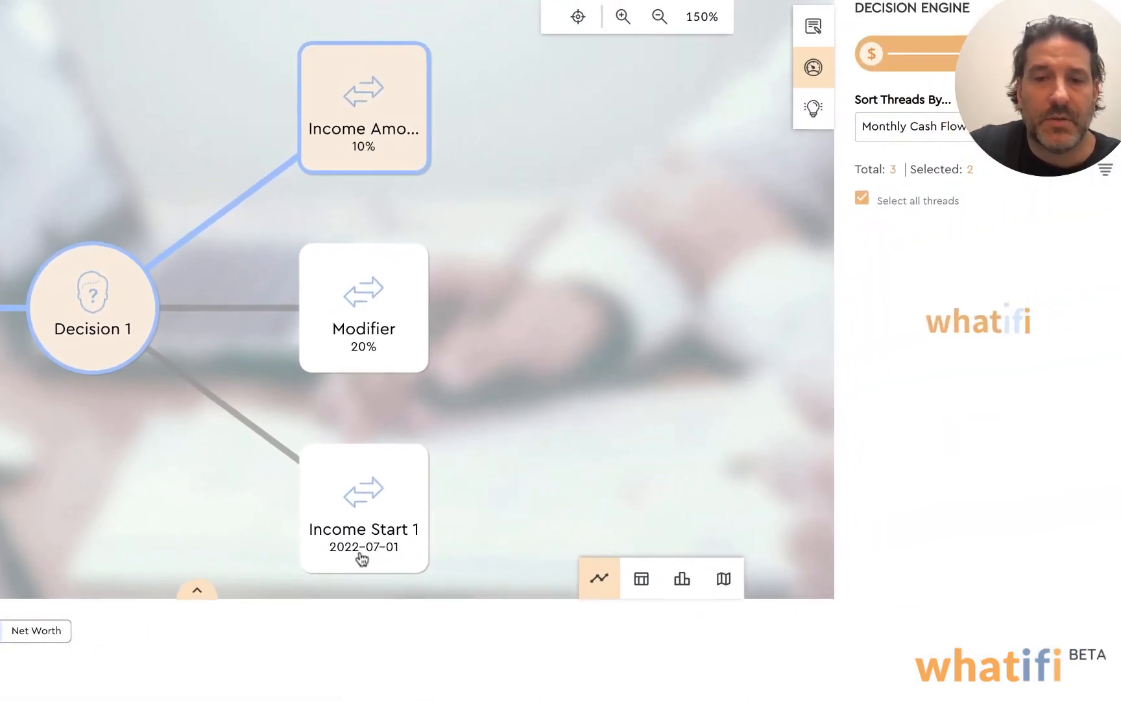
# Clear and reselect all threads to compare every option on the cash flow graph
pyautogui.click(862, 197)
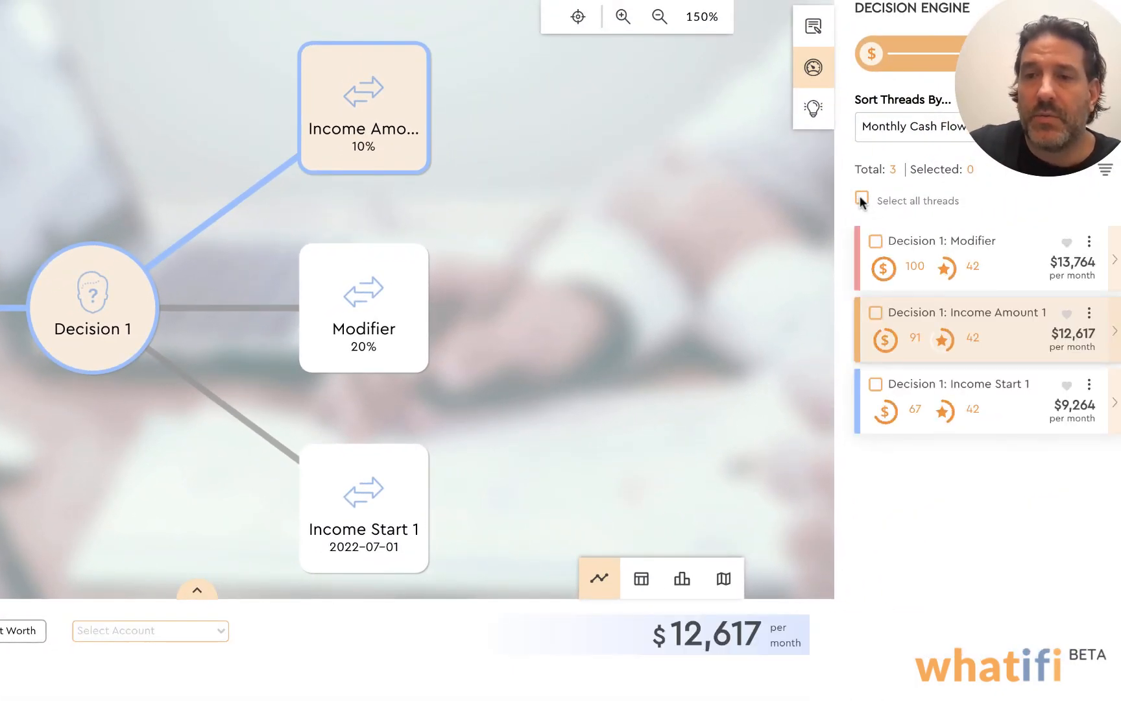
pyautogui.click(862, 197)
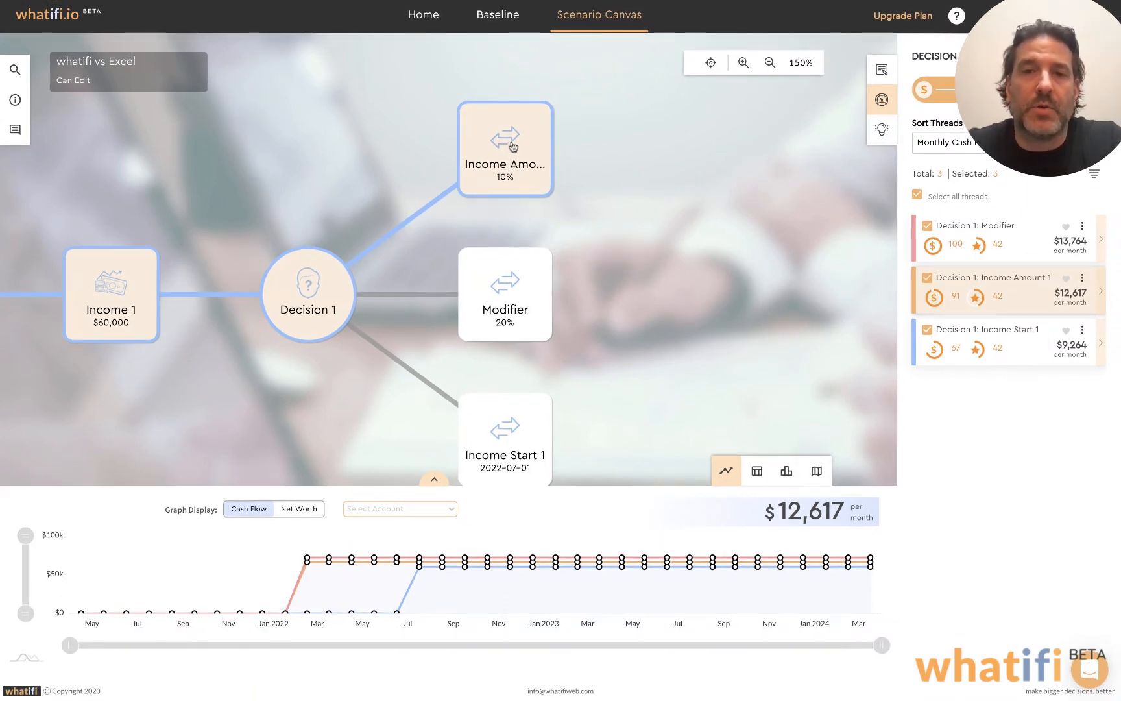
# Begin adding a Modifier event after the 10% income amount modifier
pyautogui.click(591, 137)
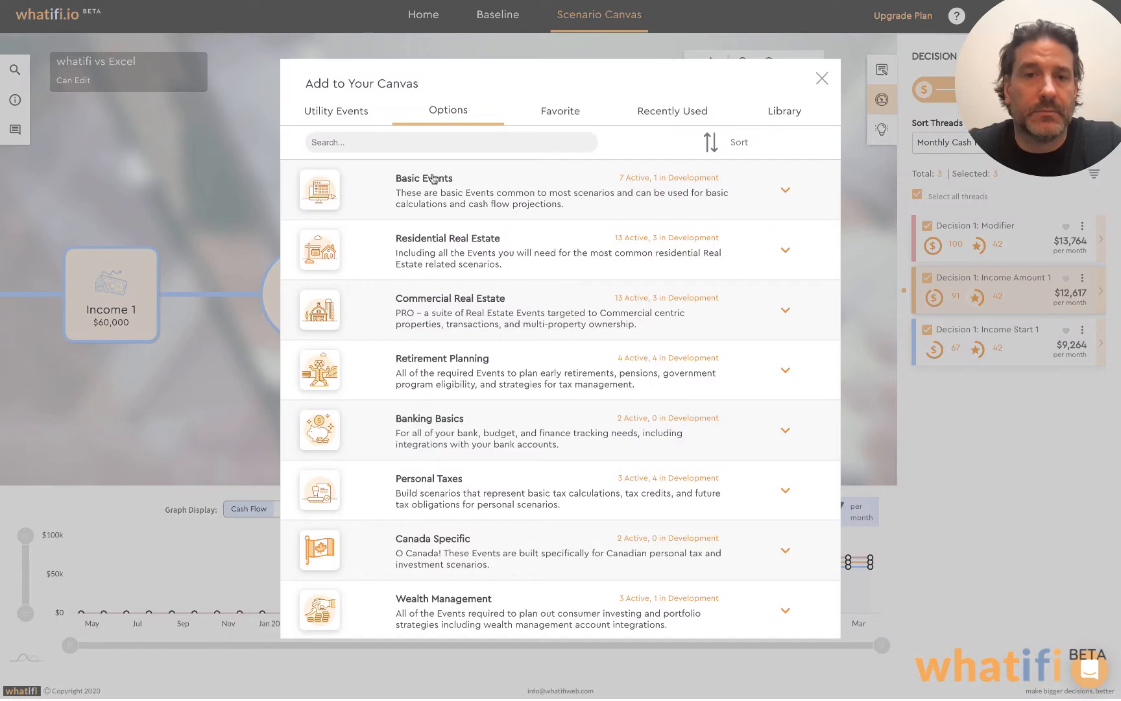
pyautogui.click(358, 112)
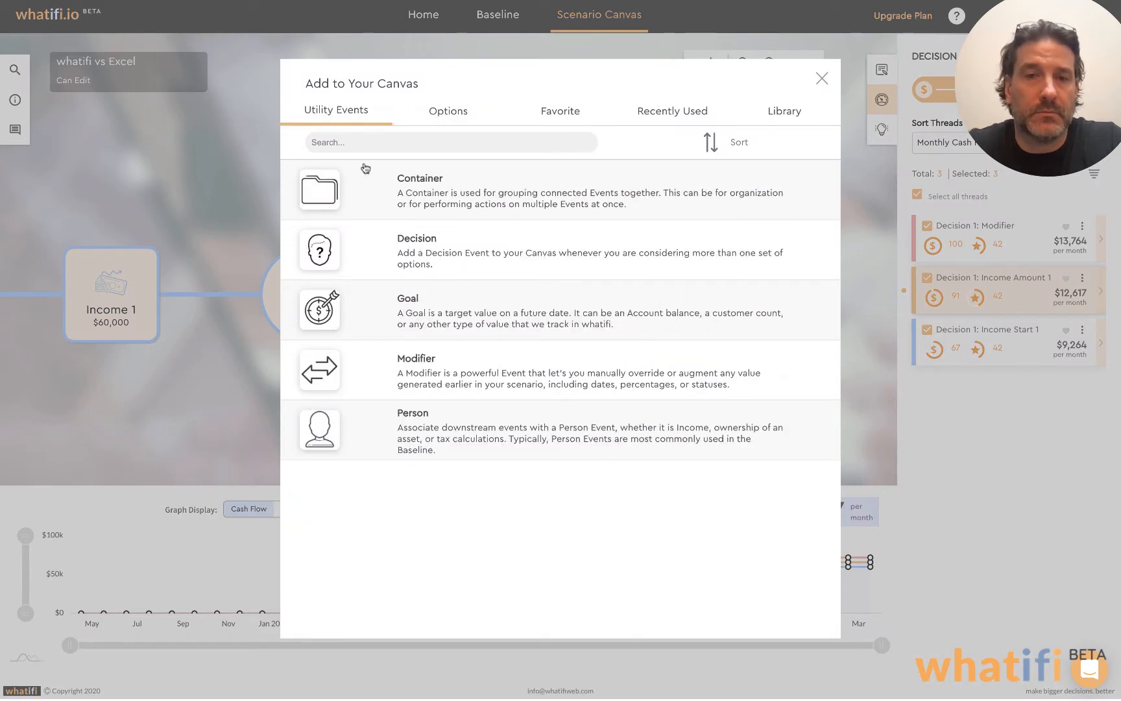
pyautogui.click(484, 364)
# Point the downstream modifier at the specific node Income 1, replacing the value of its Income Start property
pyautogui.click(574, 310)
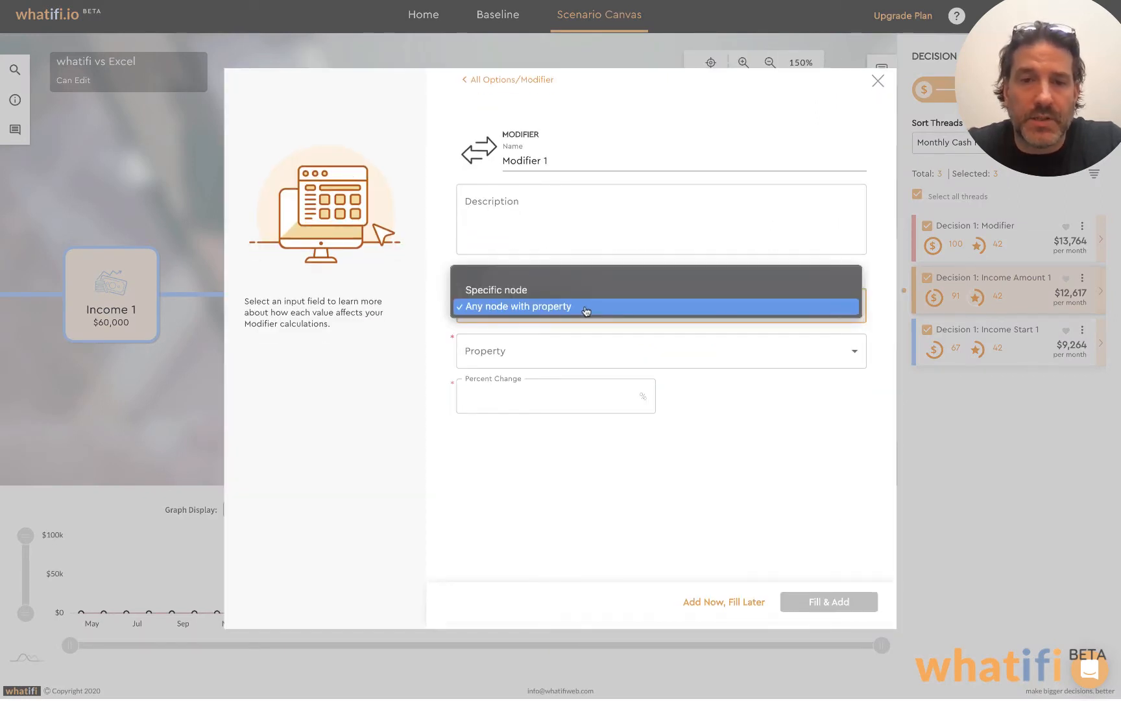
pyautogui.click(579, 328)
pyautogui.click(598, 354)
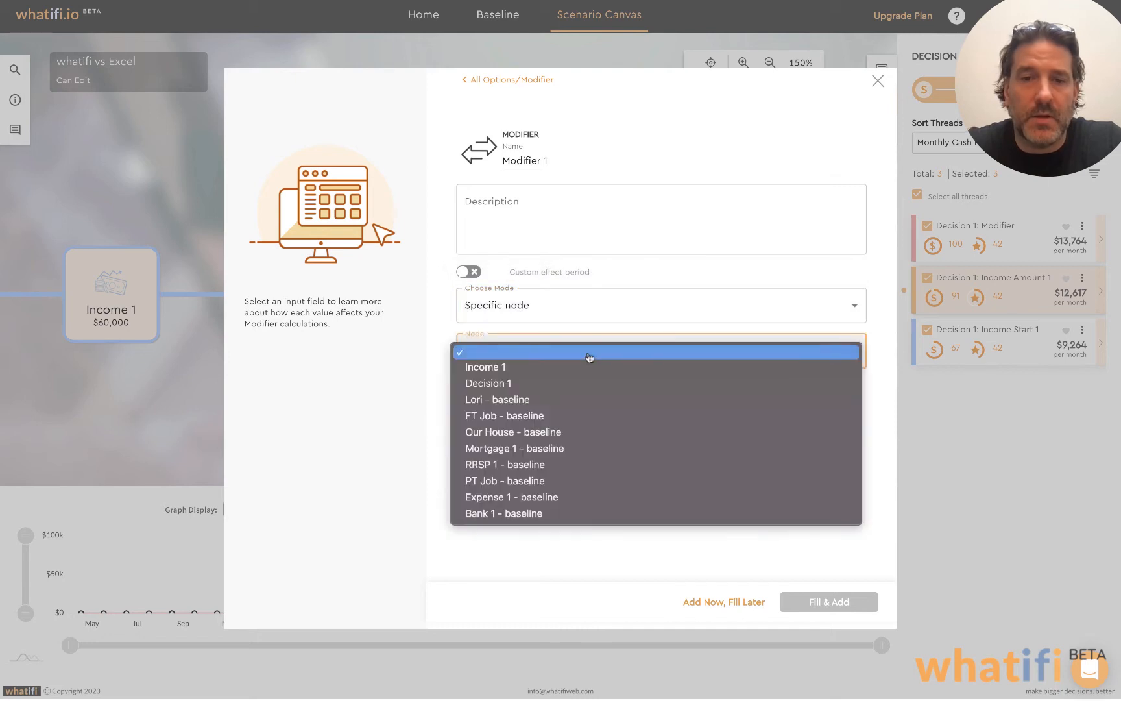
pyautogui.click(505, 367)
pyautogui.click(574, 403)
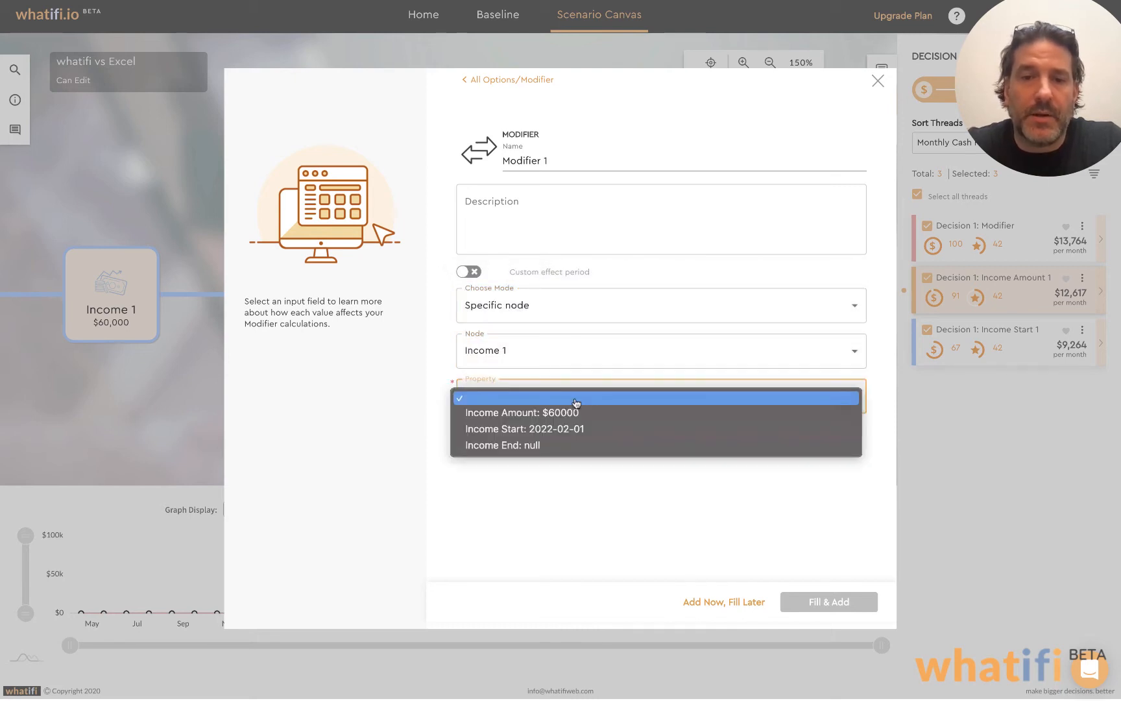
pyautogui.click(536, 431)
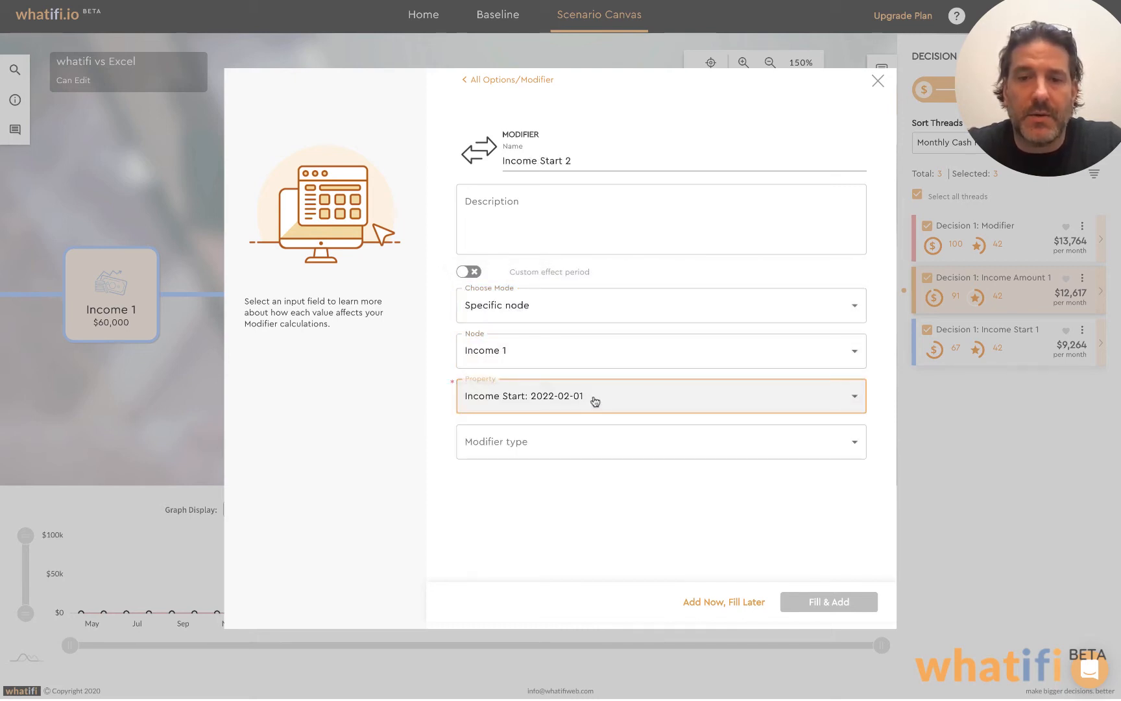
pyautogui.click(594, 442)
pyautogui.click(540, 462)
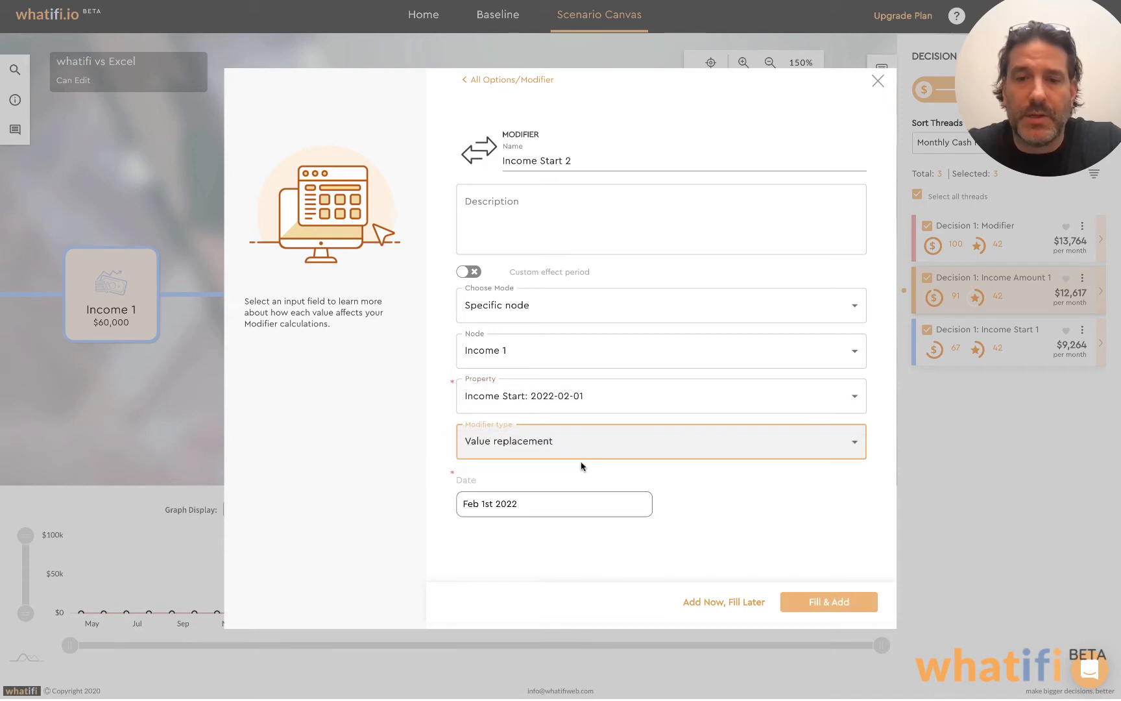
# Set the new income start date to May 1, 2022 and add this modifier to the canvas
pyautogui.click(555, 499)
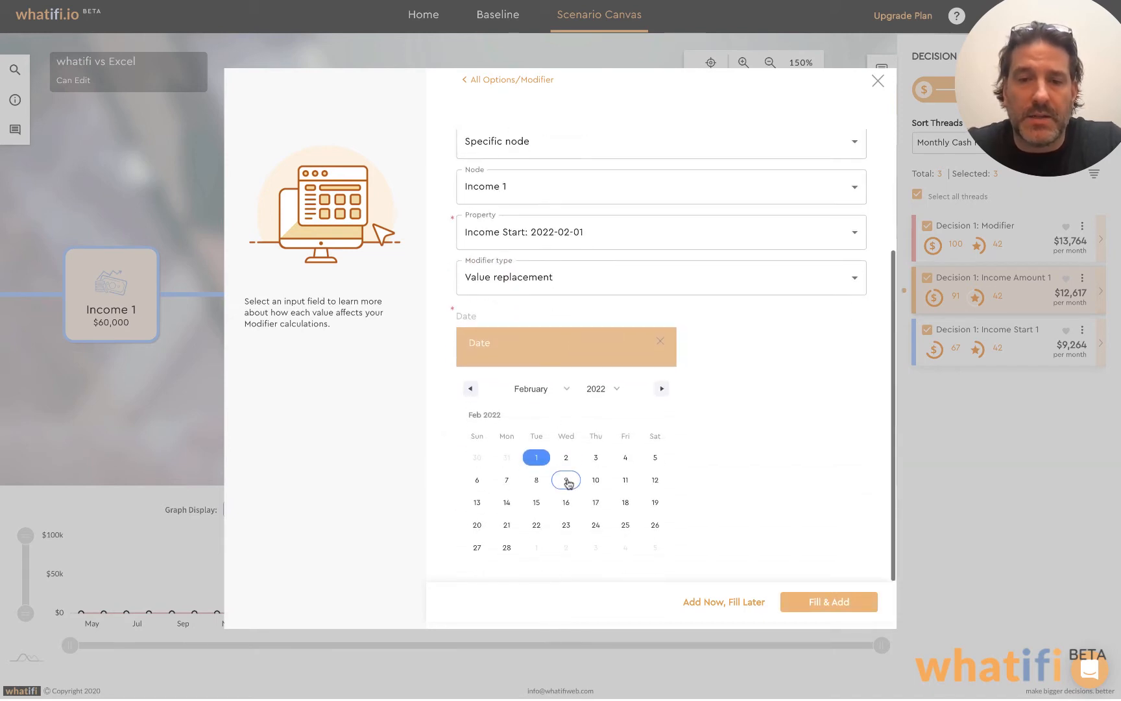
pyautogui.click(562, 388)
pyautogui.click(538, 431)
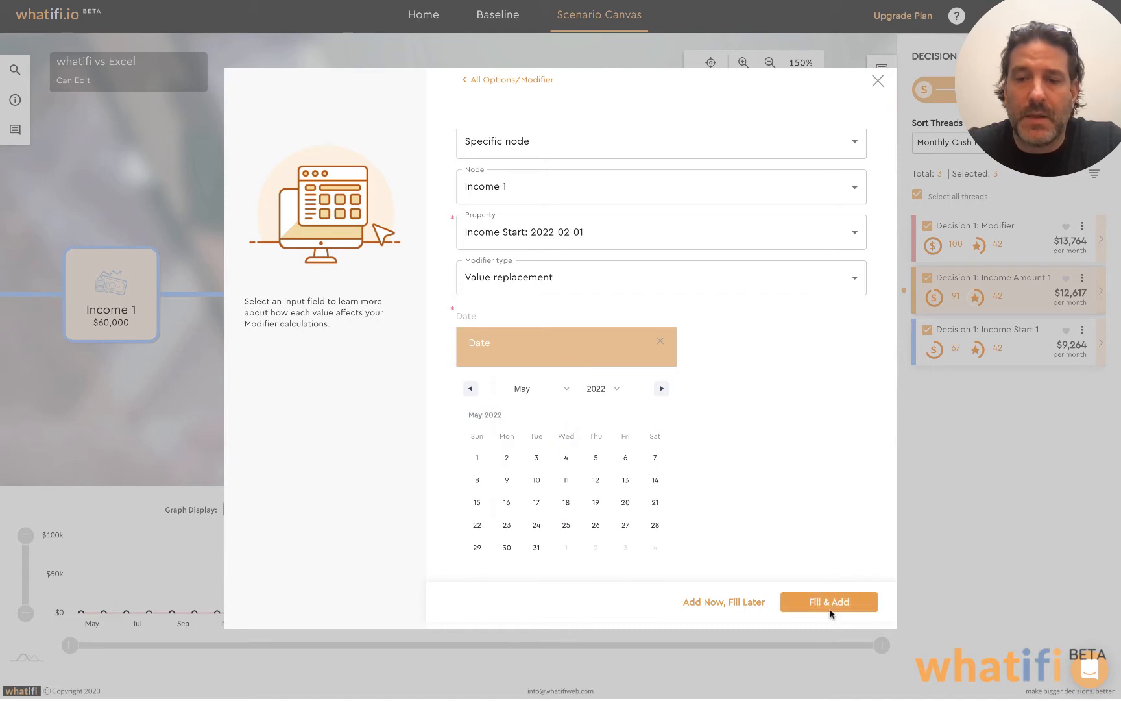
pyautogui.click(478, 458)
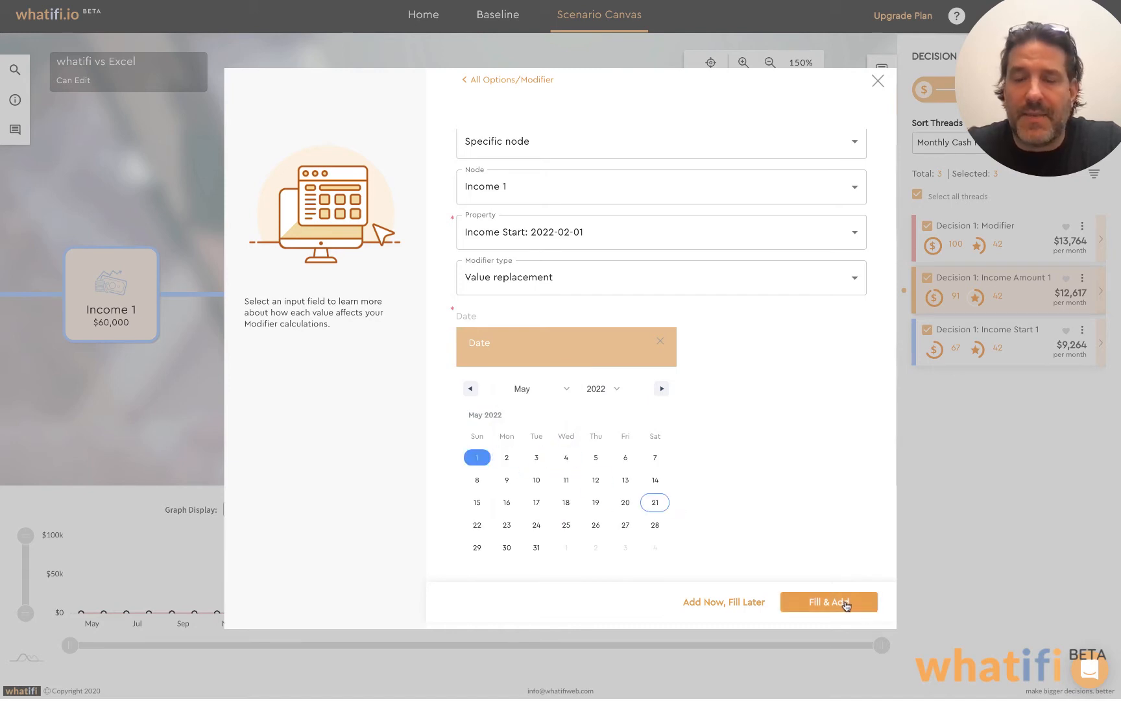
pyautogui.click(846, 601)
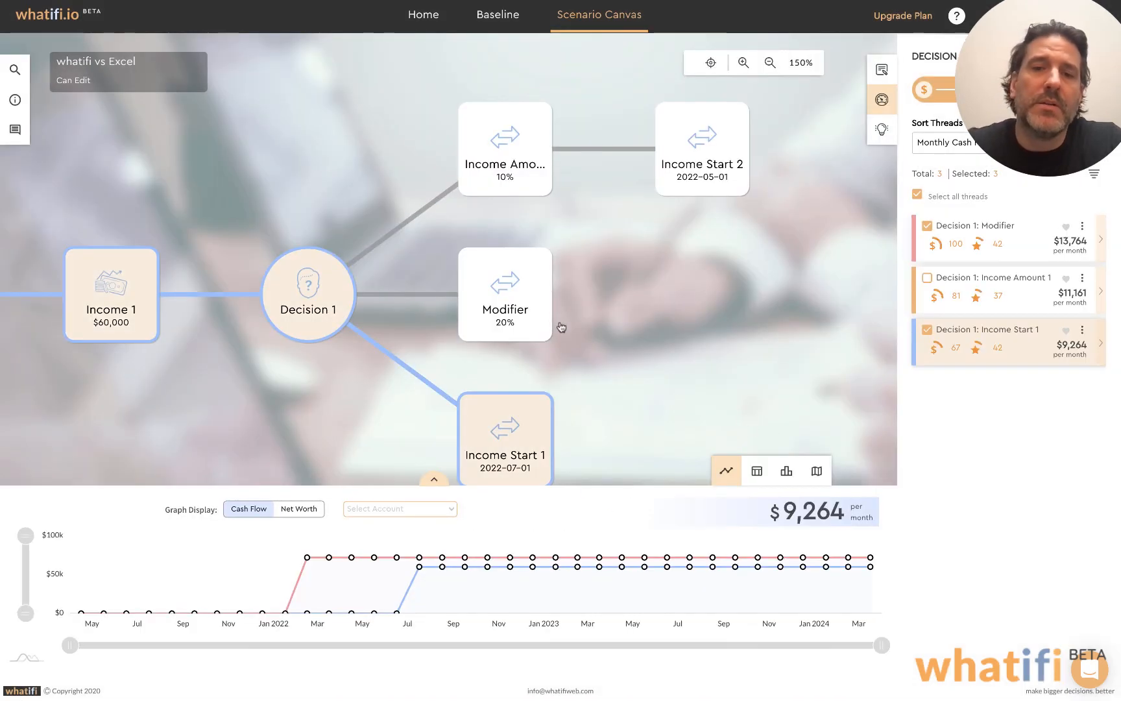
# Connect the 20% modifier to the Income Start 2 modifier as well
pyautogui.moveTo(529, 312)
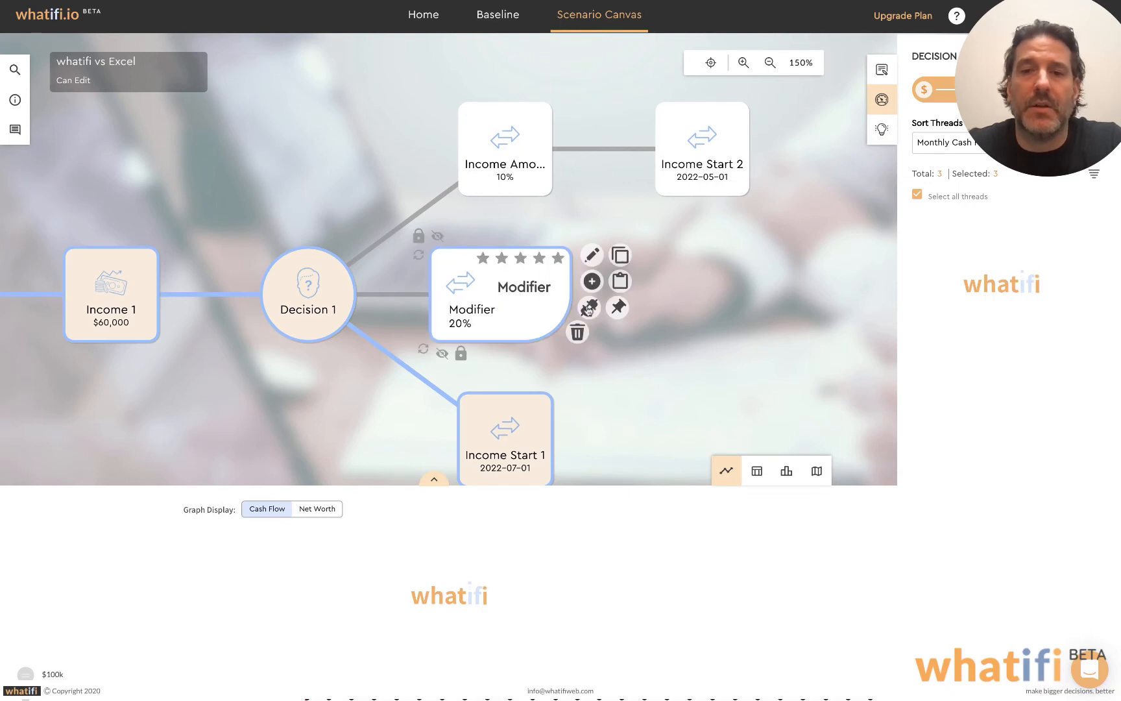
pyautogui.click(590, 310)
pyautogui.click(710, 177)
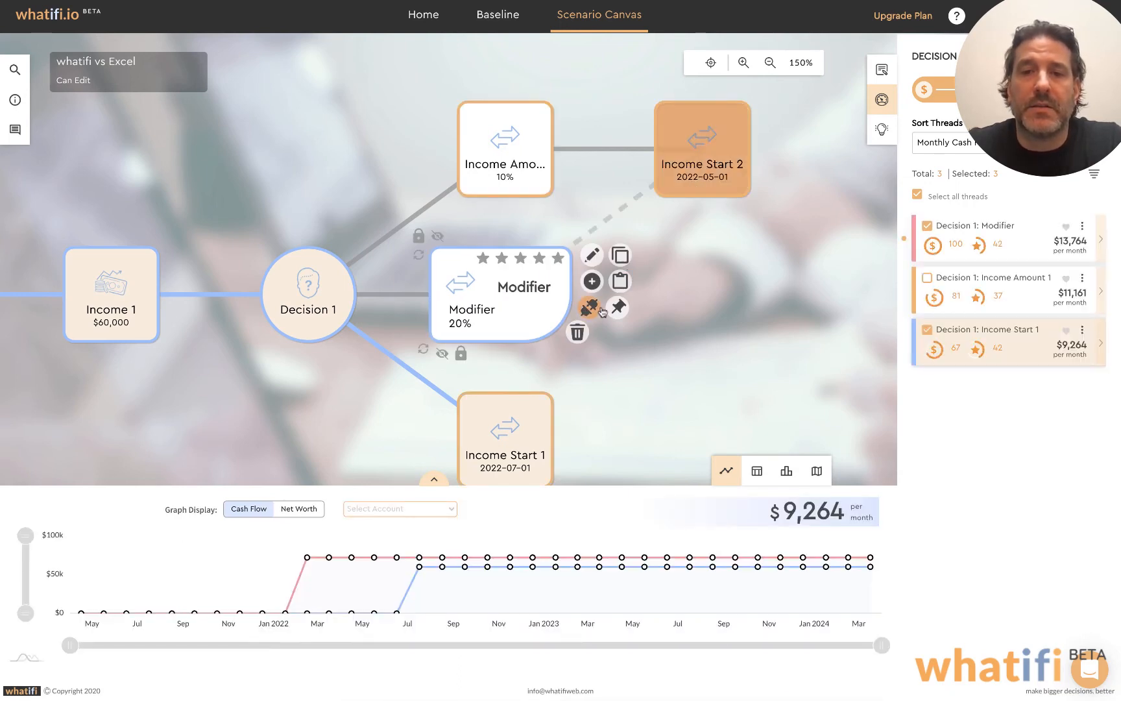
pyautogui.click(592, 311)
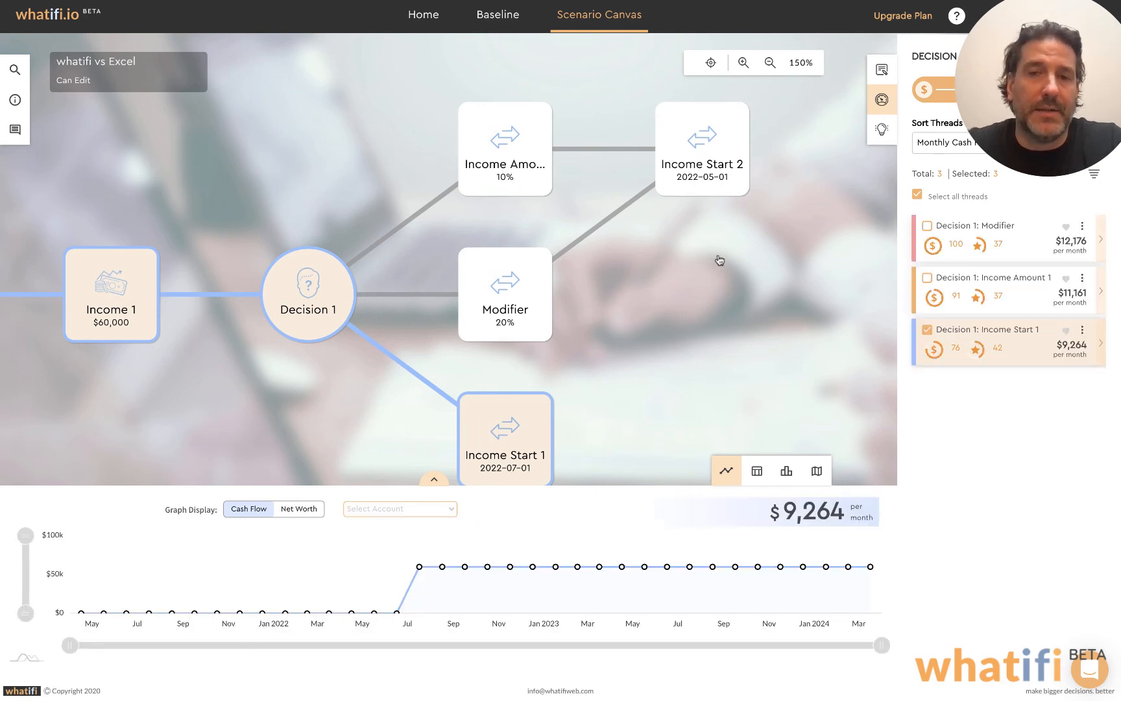
# Add a second Decision event after the Income Start 2 modifier, keeping its default name
pyautogui.moveTo(720, 261); pyautogui.dragTo(691, 268)
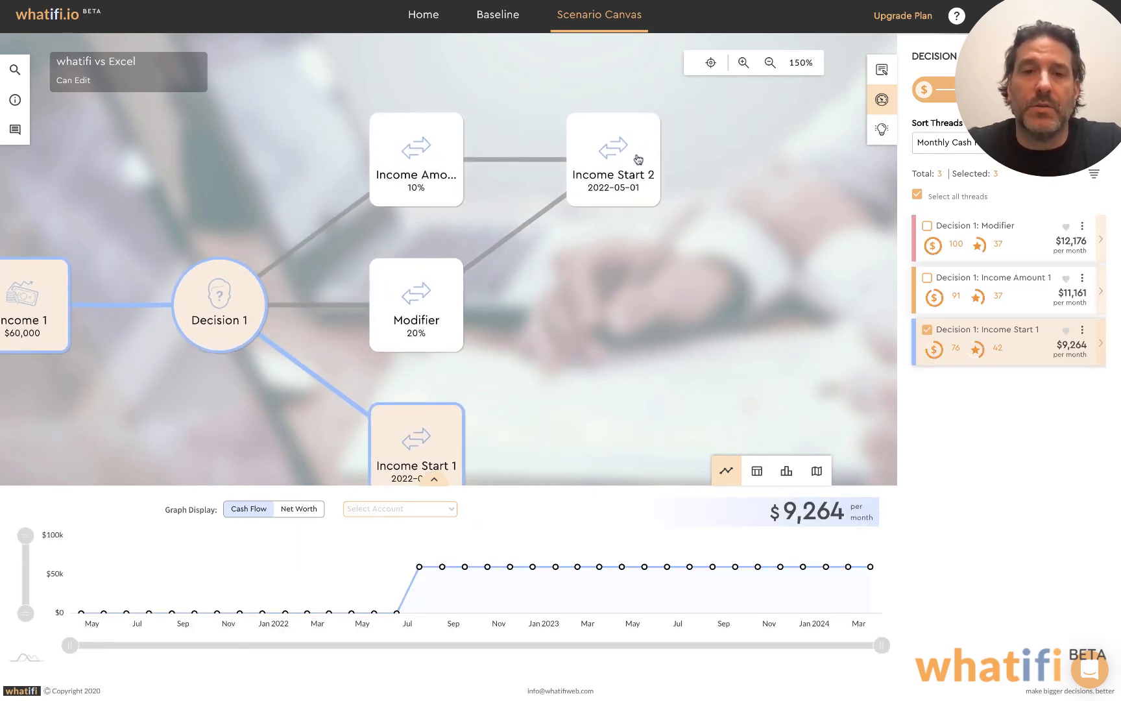
pyautogui.moveTo(638, 159)
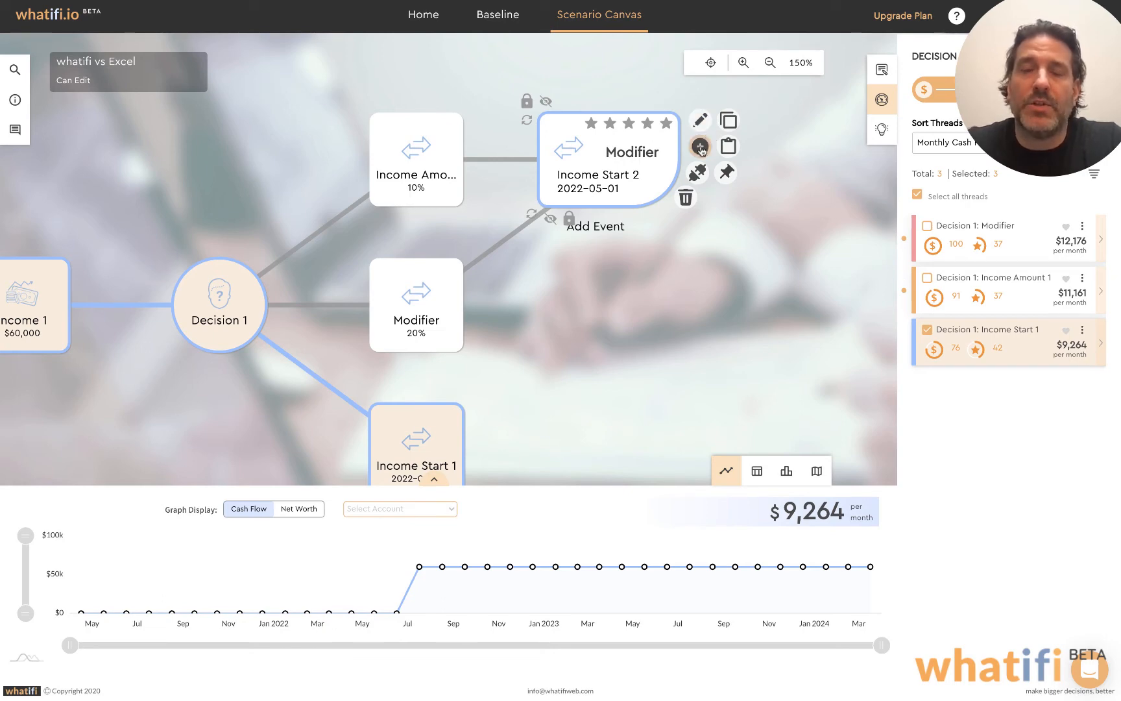
pyautogui.click(700, 147)
pyautogui.click(354, 124)
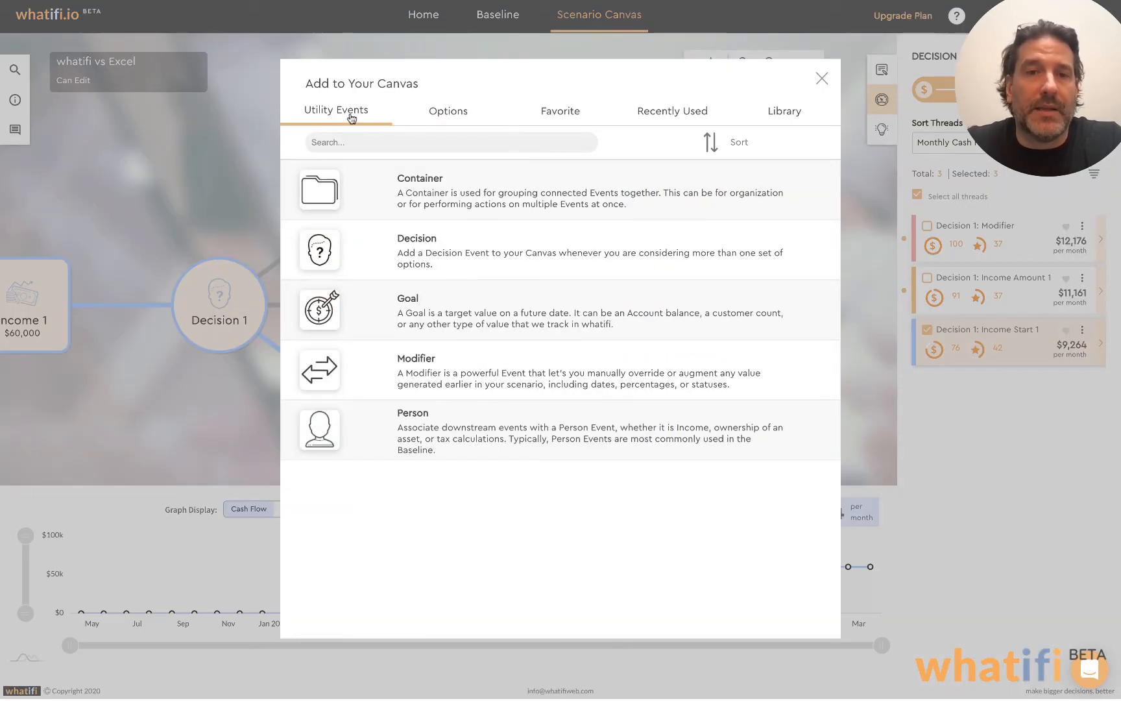
pyautogui.click(435, 245)
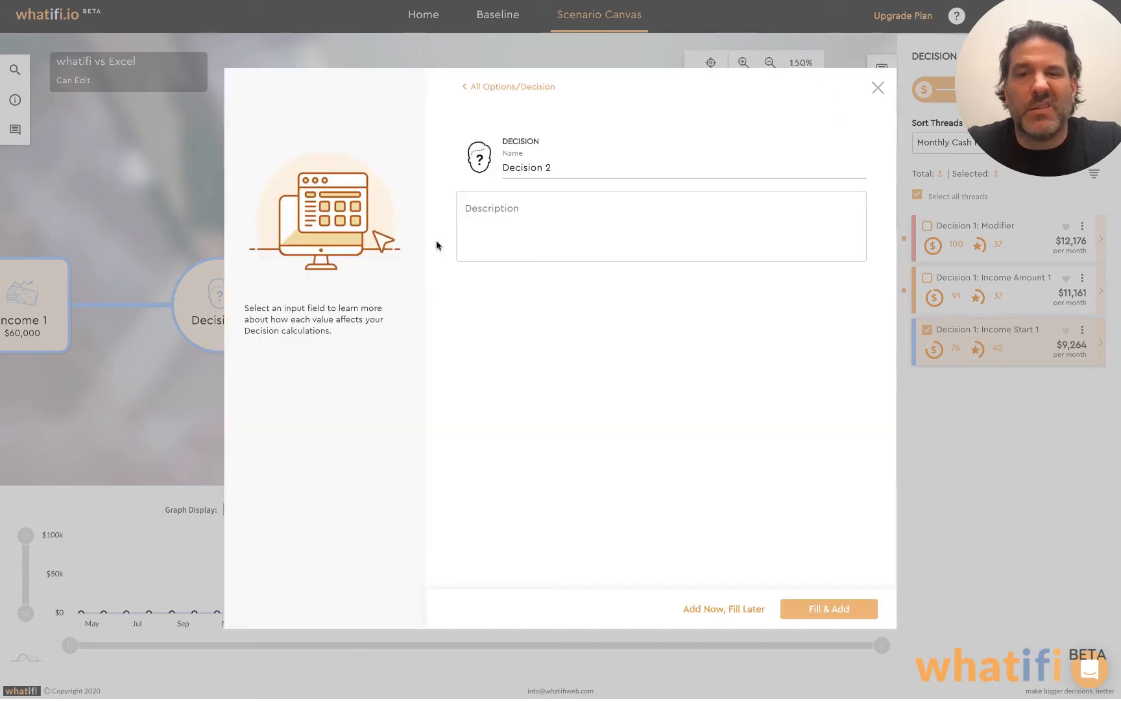
pyautogui.click(825, 610)
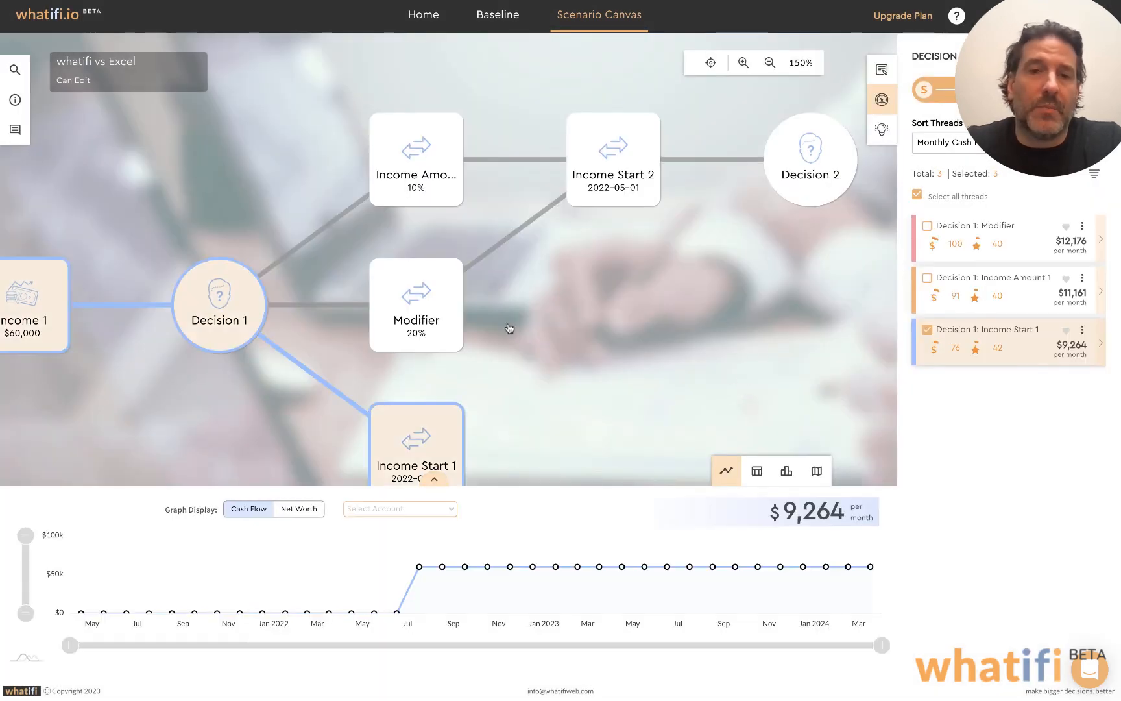
# Connect the 10% income amount modifier directly to Decision 2
pyautogui.moveTo(451, 170)
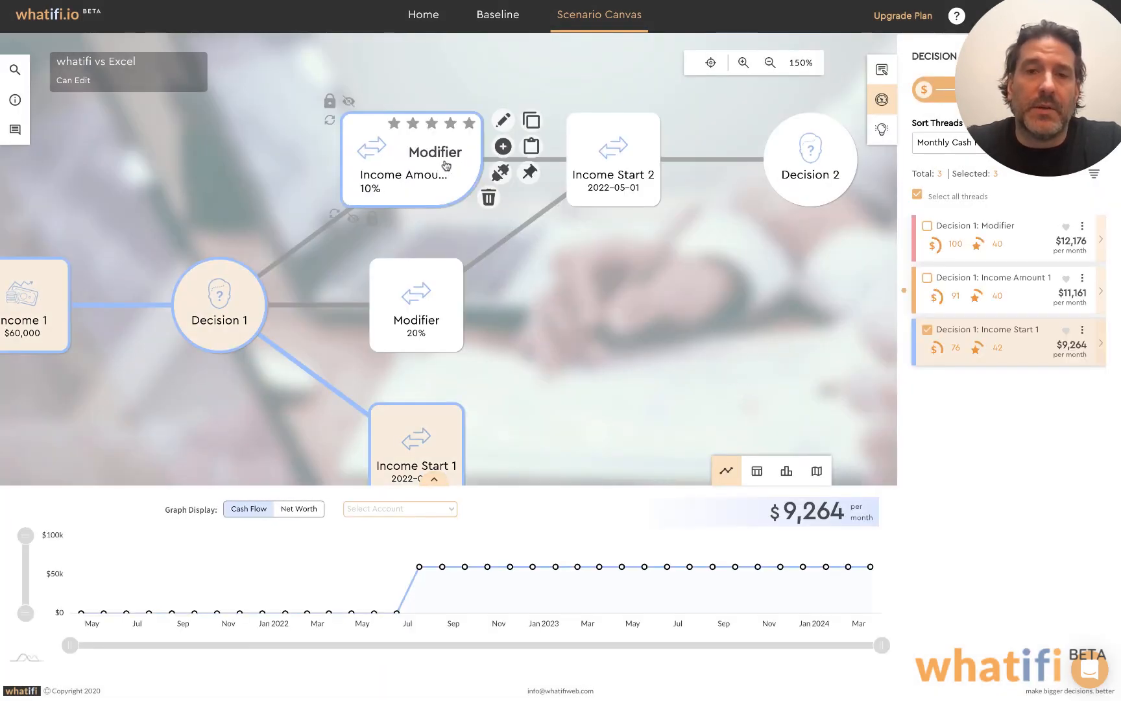
pyautogui.click(495, 174)
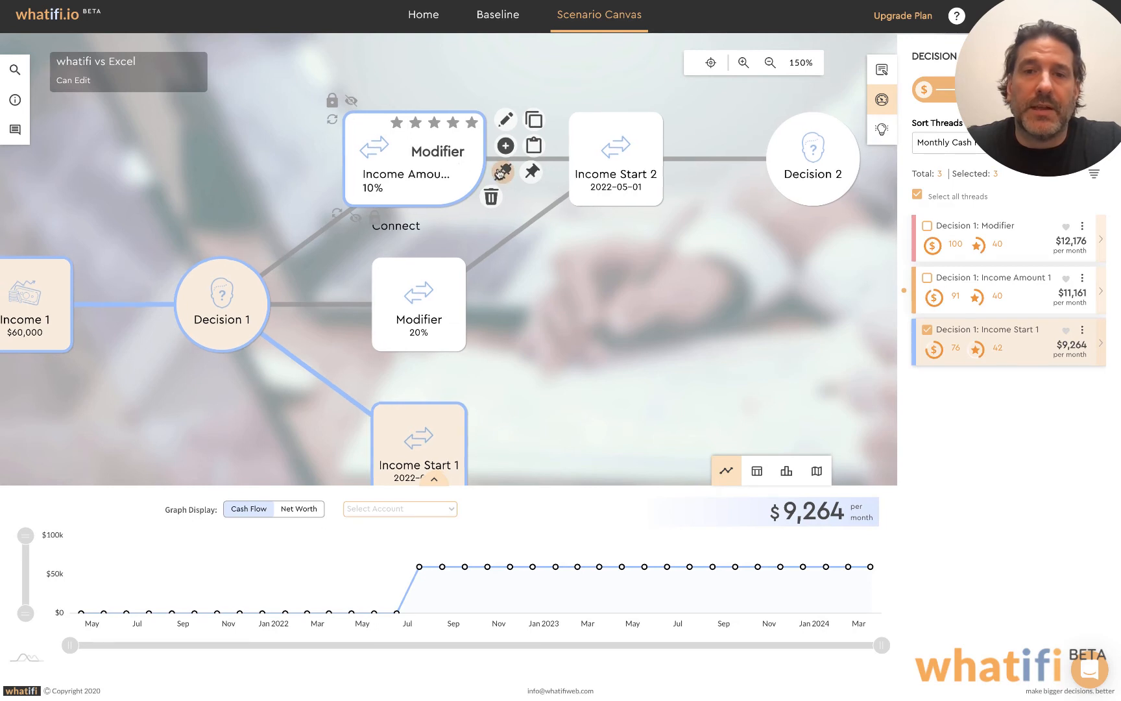
pyautogui.click(806, 155)
pyautogui.moveTo(438, 158)
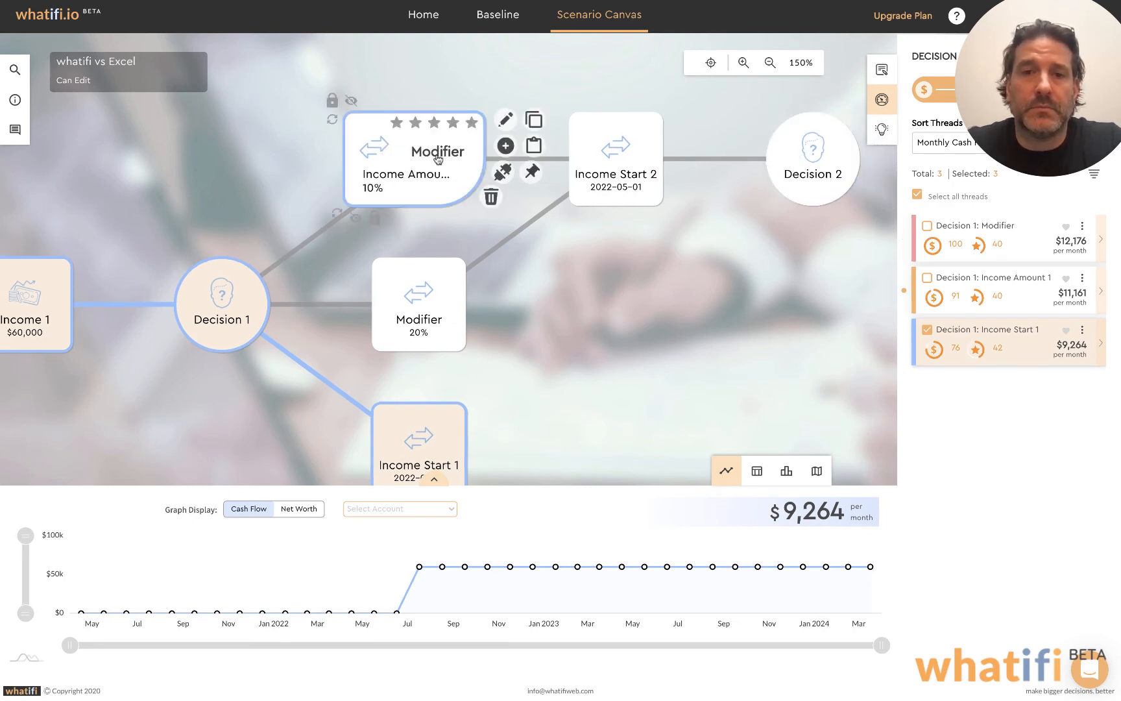
pyautogui.click(503, 172)
pyautogui.click(778, 164)
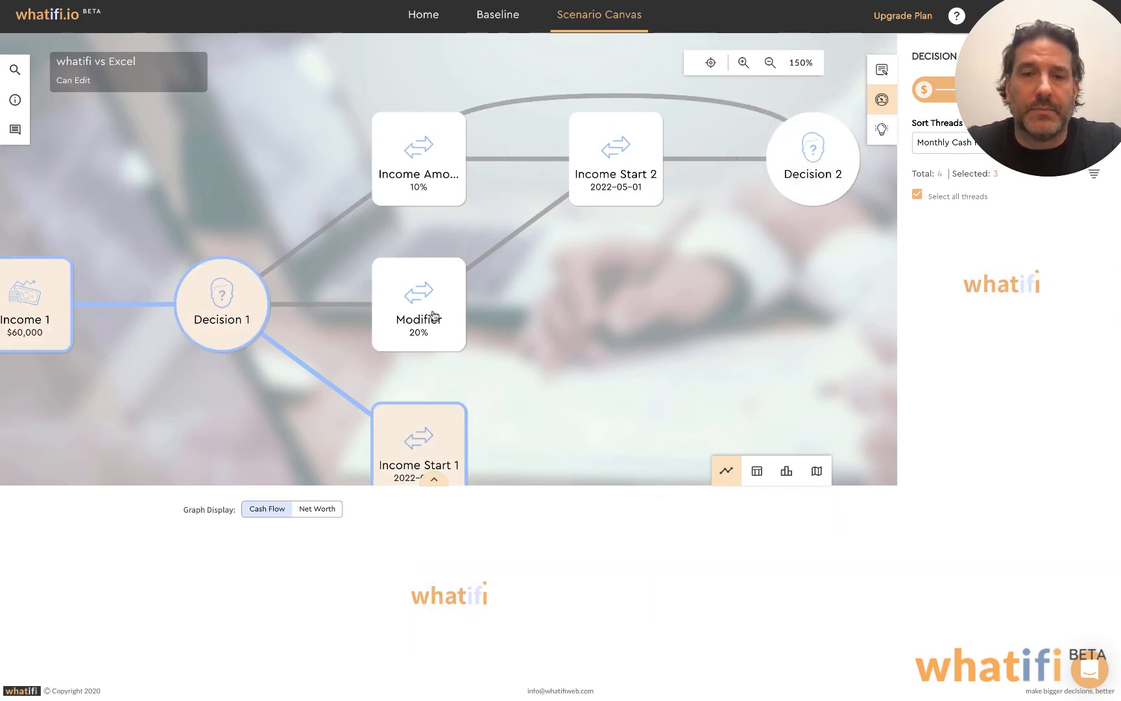
# Connect the 20% modifier and the Income Start 1 modifier to Decision 2 as well
pyautogui.moveTo(436, 317)
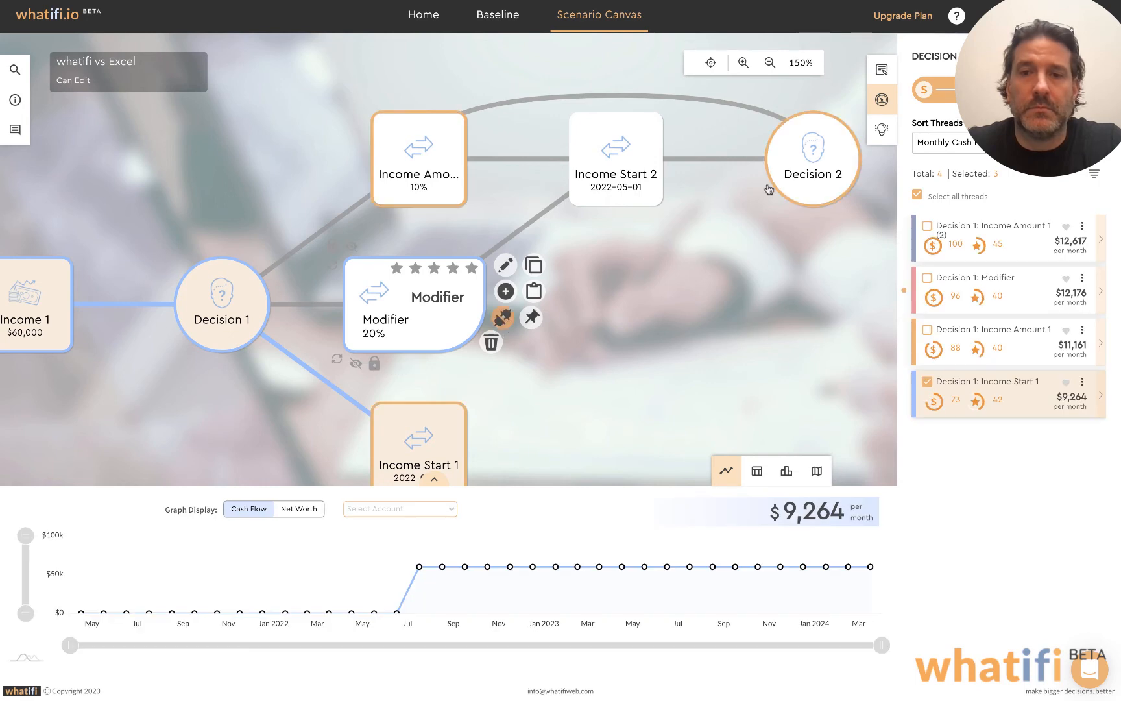
pyautogui.click(805, 175)
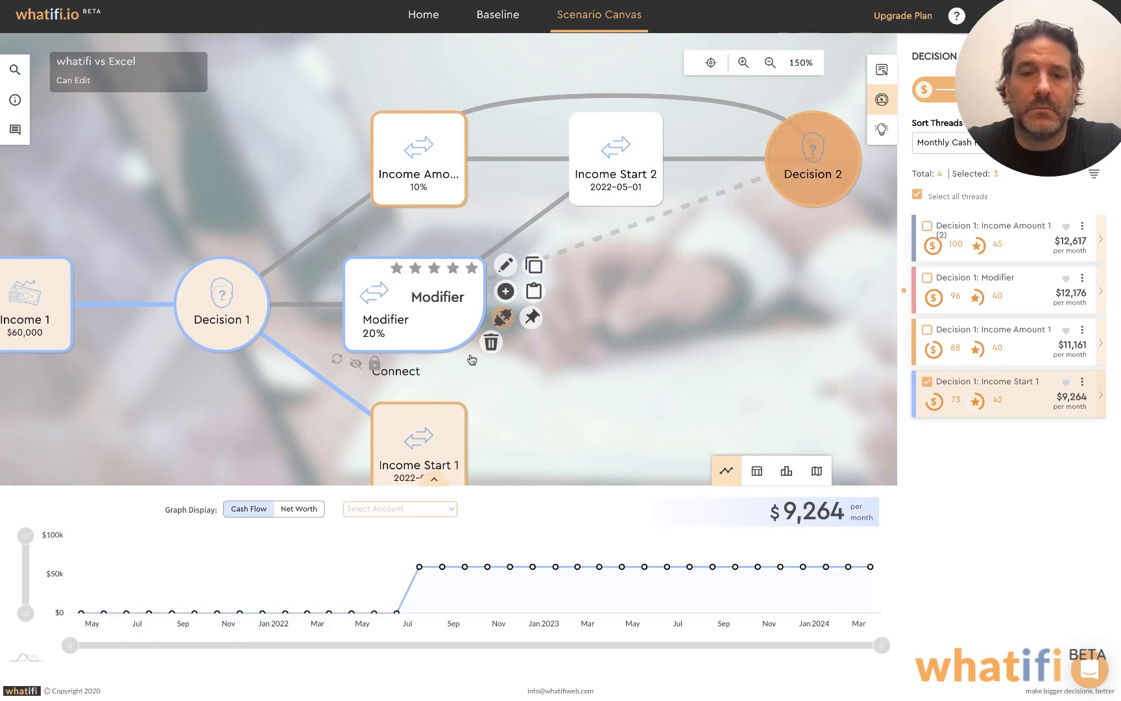
pyautogui.moveTo(434, 451)
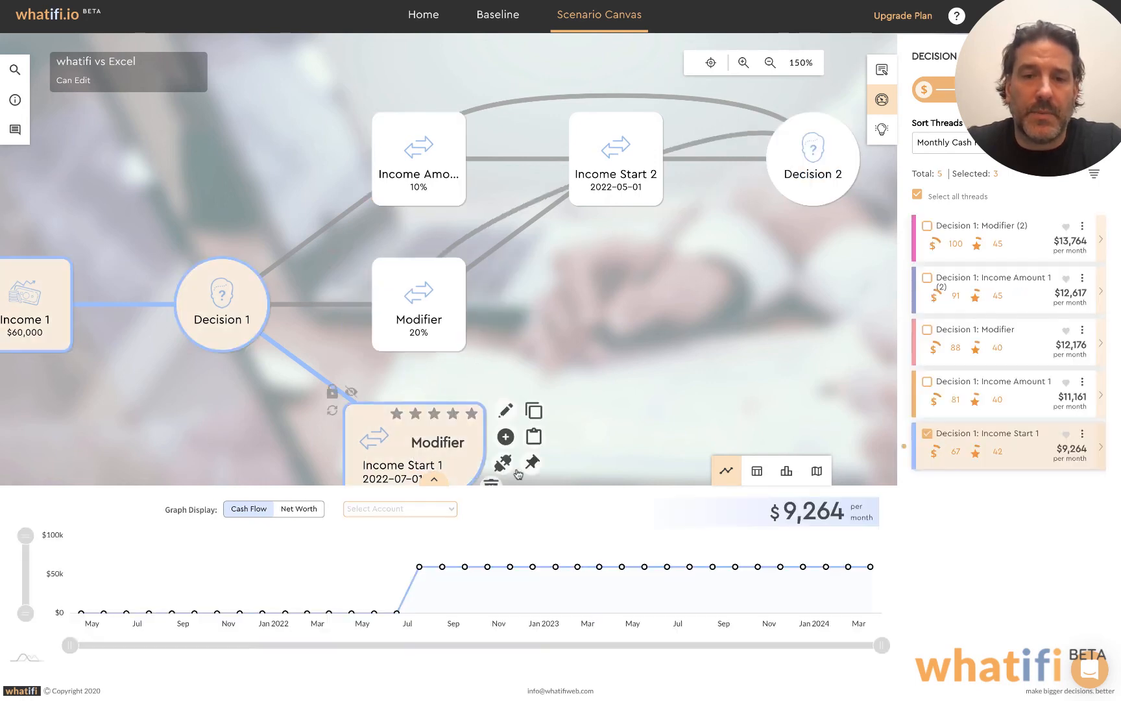
pyautogui.click(504, 463)
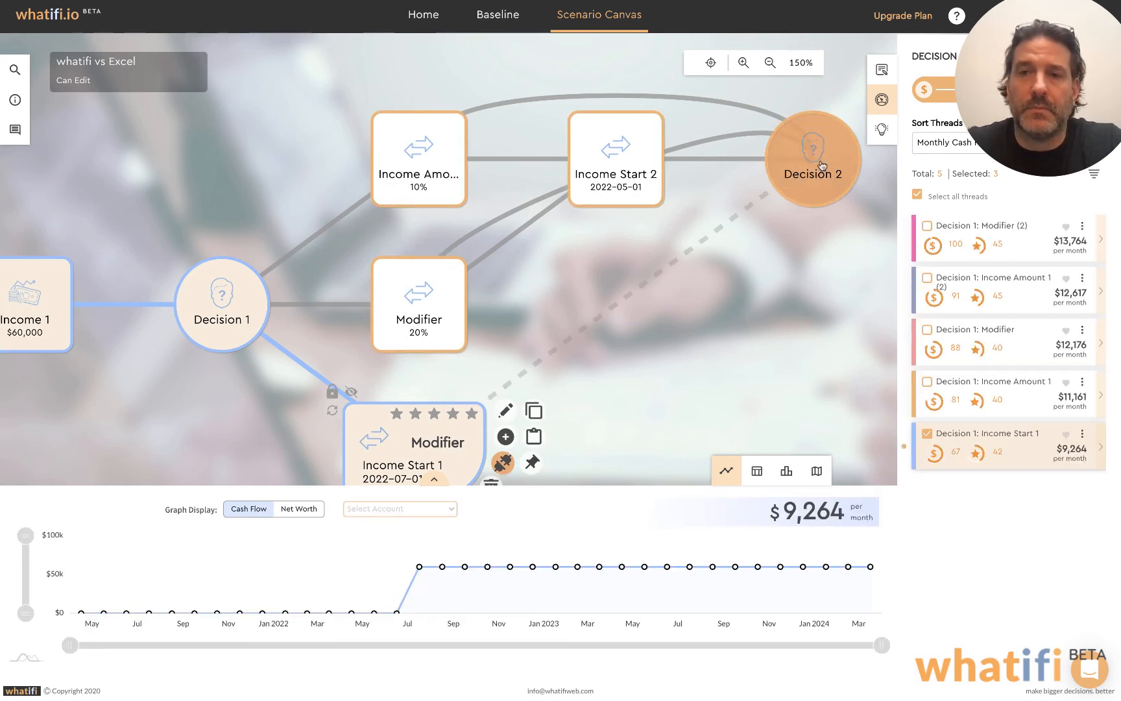
pyautogui.click(503, 463)
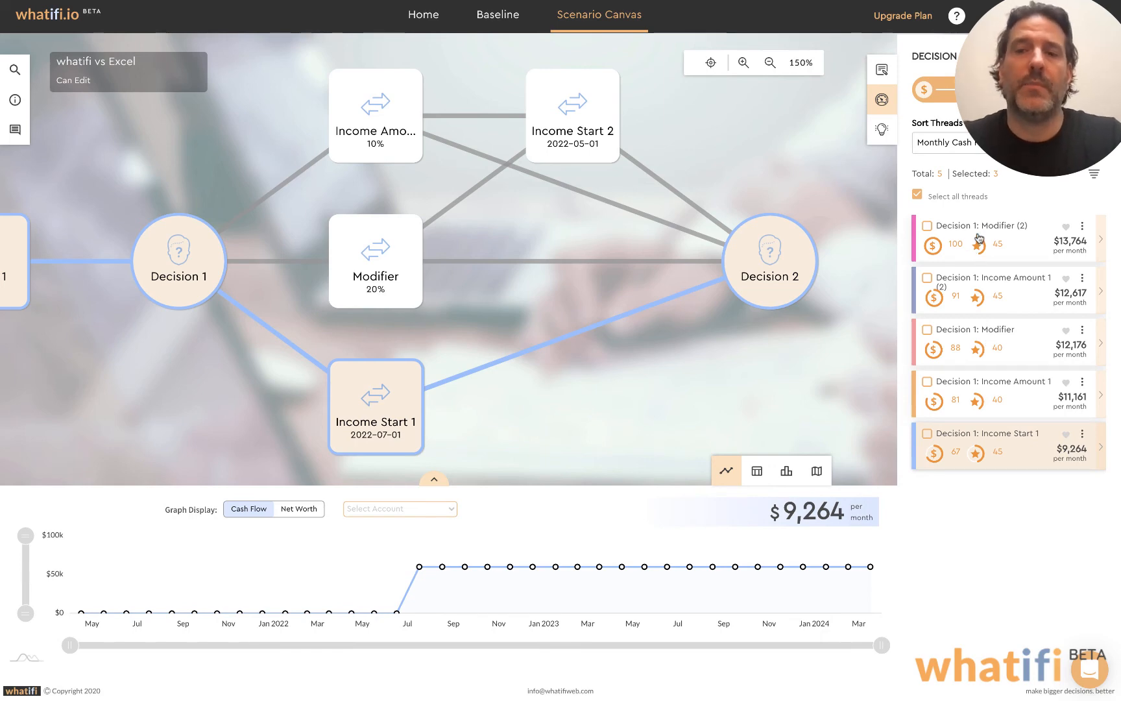
# Show all threads on the graph and compare them by net worth, returning to the cash flow display
pyautogui.click(918, 195)
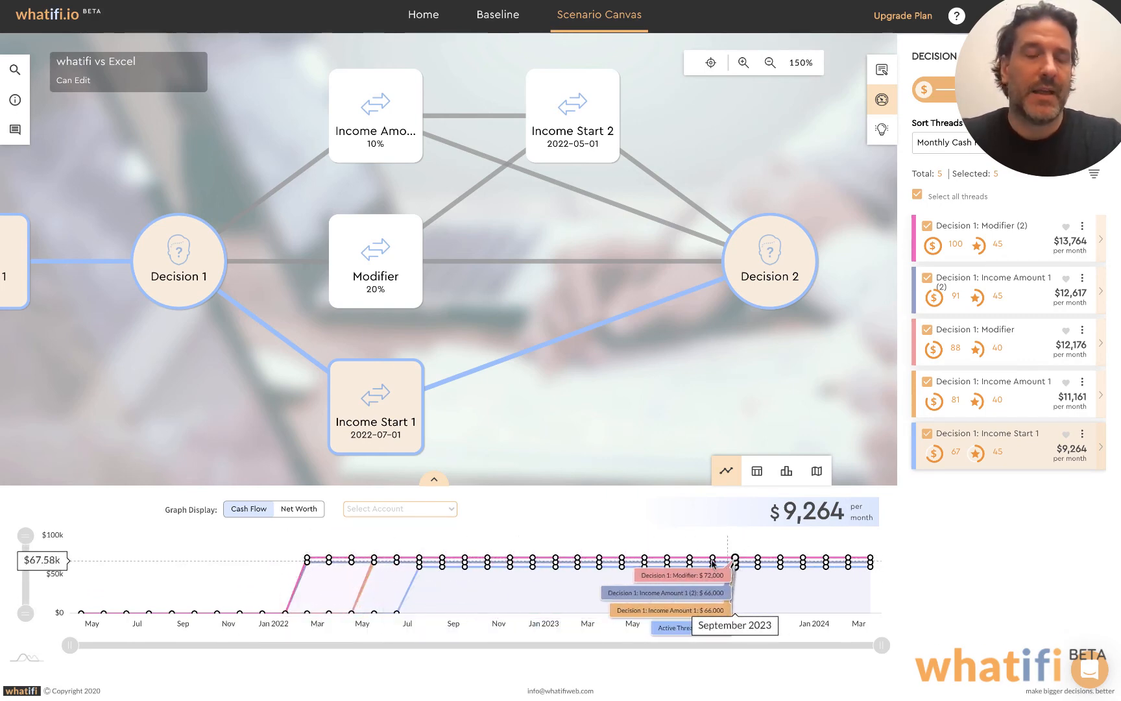
pyautogui.click(291, 515)
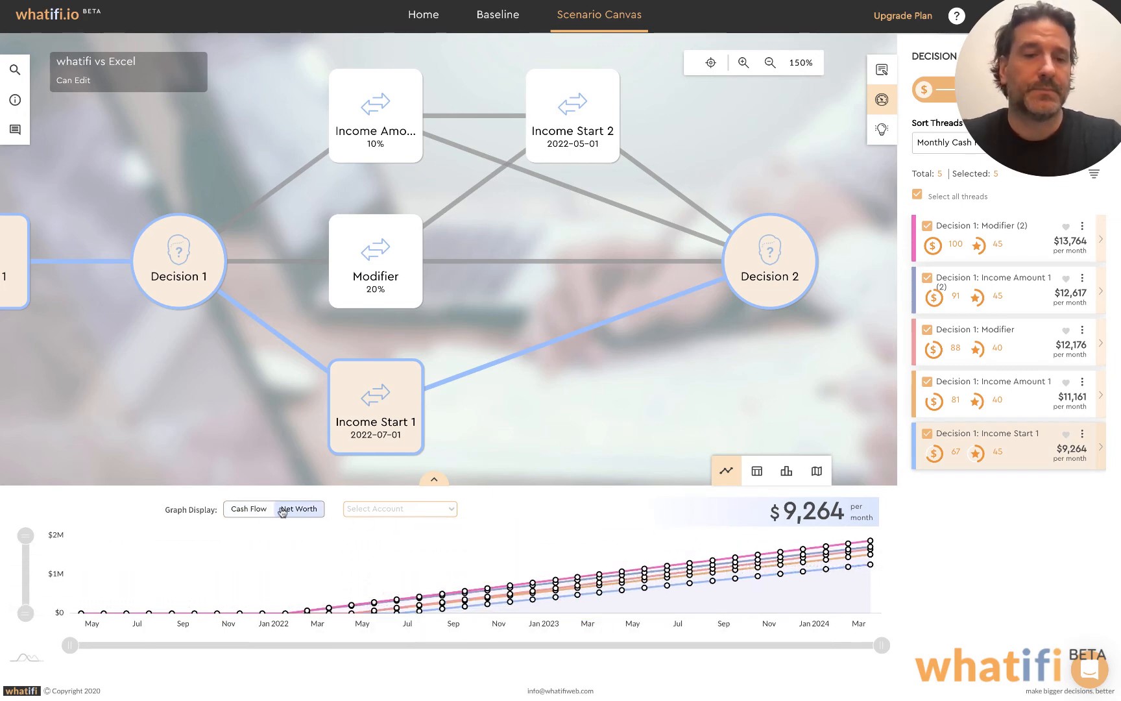
pyautogui.click(254, 515)
# Insert a new Modifier event on the connection between Income 1 and Decision 1
pyautogui.moveTo(194, 409); pyautogui.dragTo(385, 423)
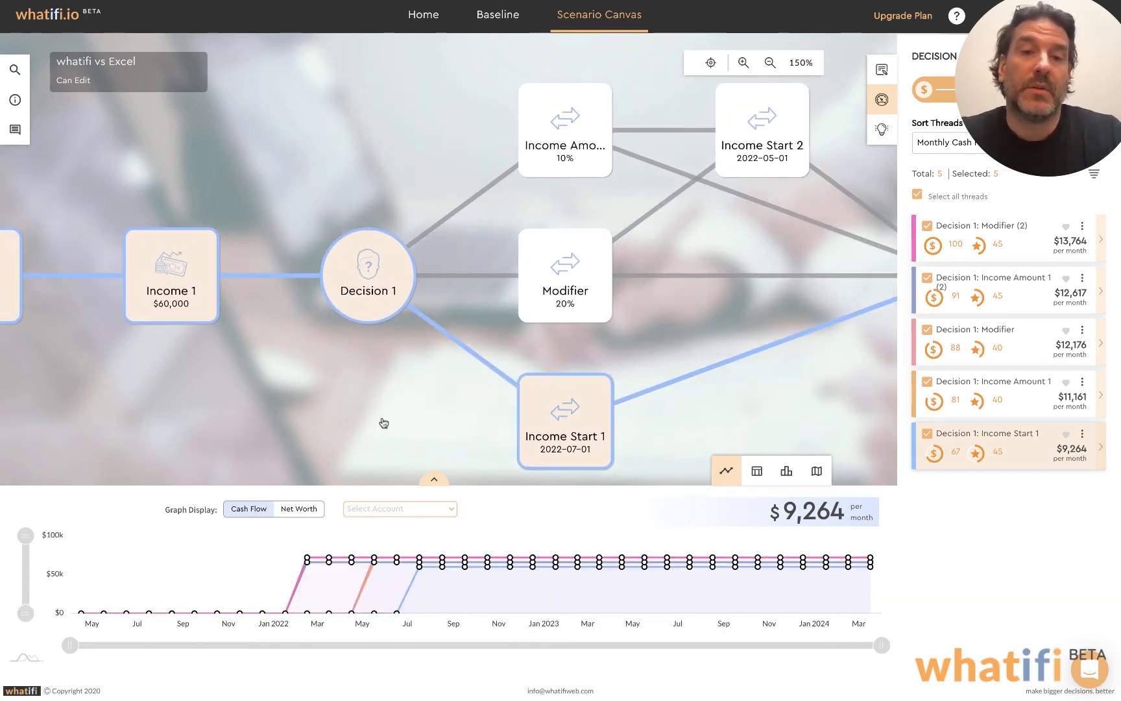
pyautogui.moveTo(300, 393); pyautogui.dragTo(451, 398)
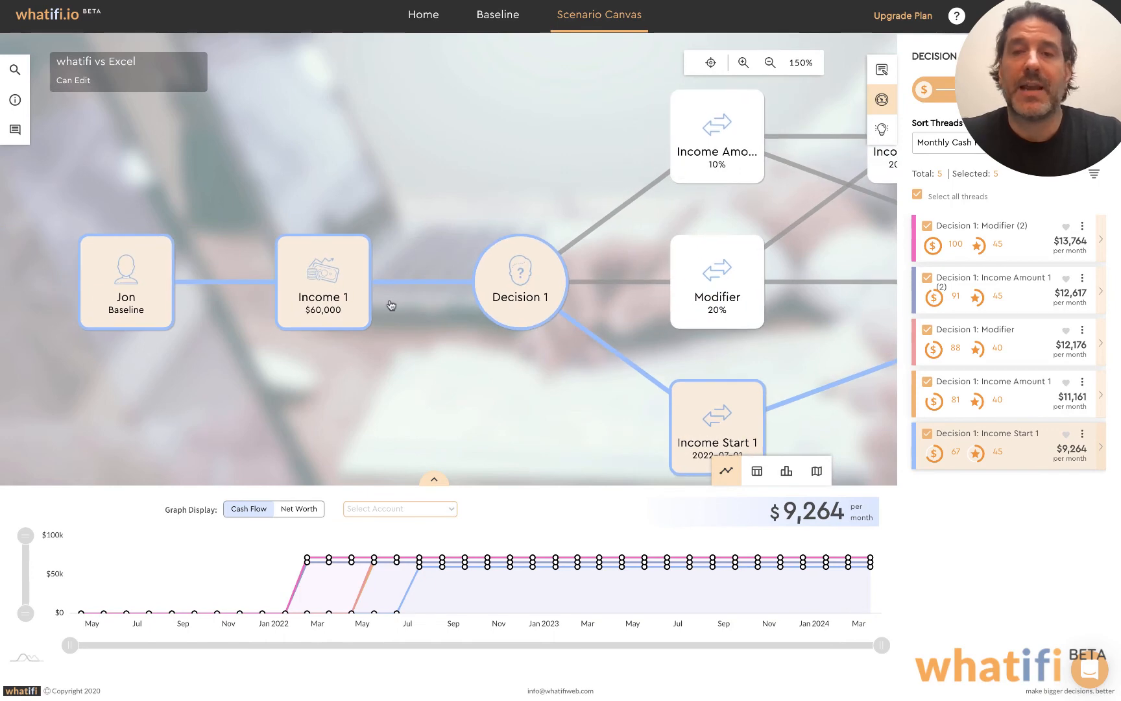
pyautogui.moveTo(429, 356); pyautogui.dragTo(393, 355)
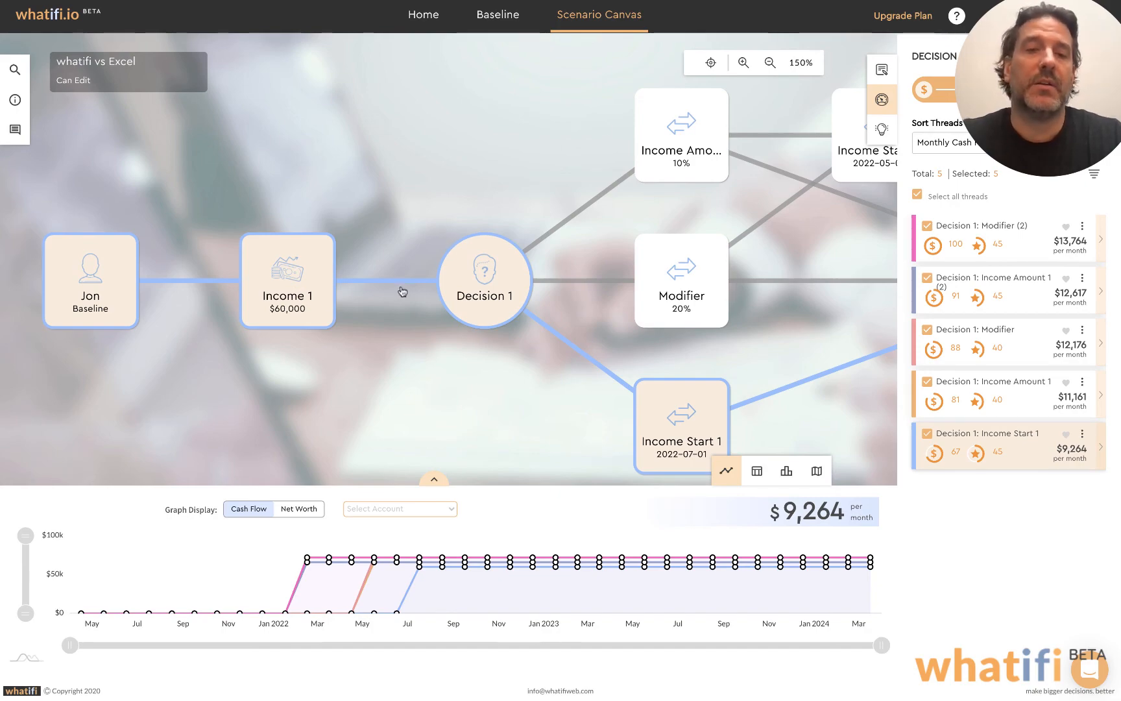
pyautogui.moveTo(394, 283)
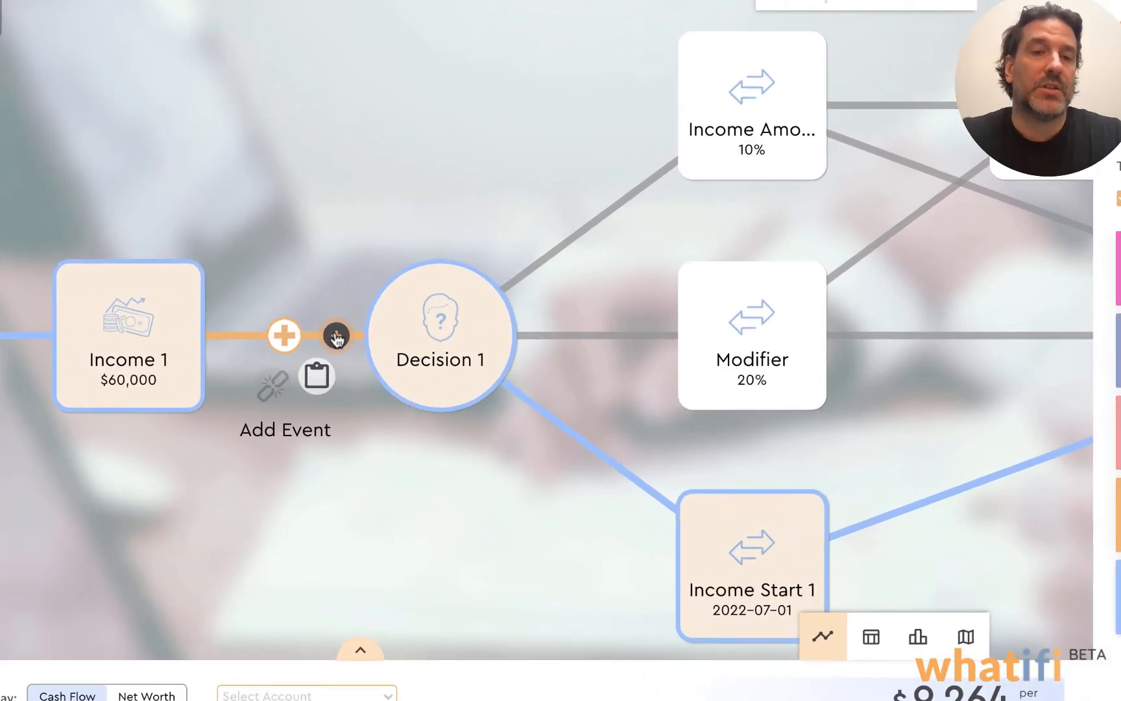
pyautogui.click(387, 281)
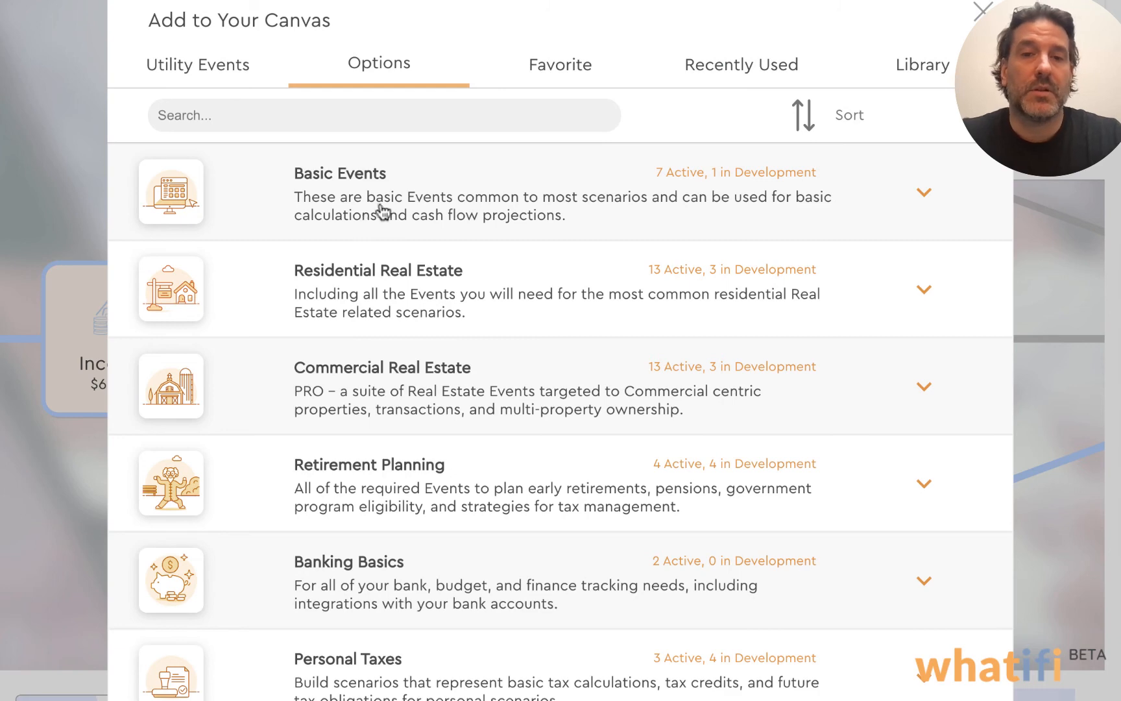
pyautogui.click(232, 73)
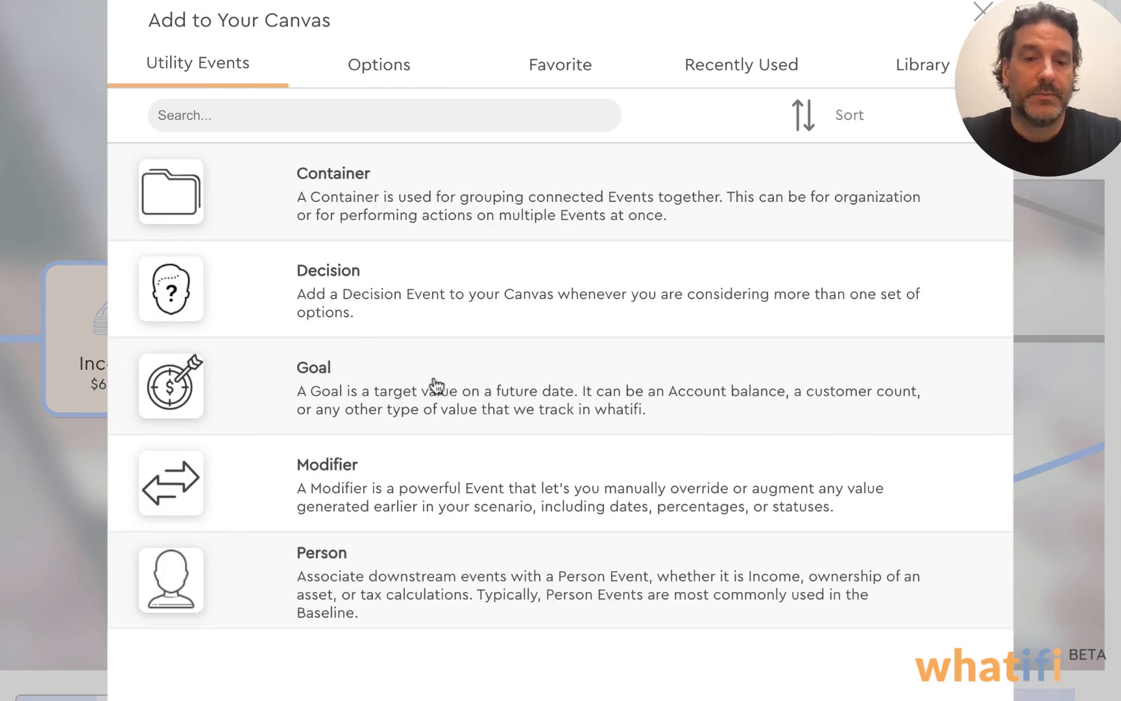
pyautogui.click(429, 483)
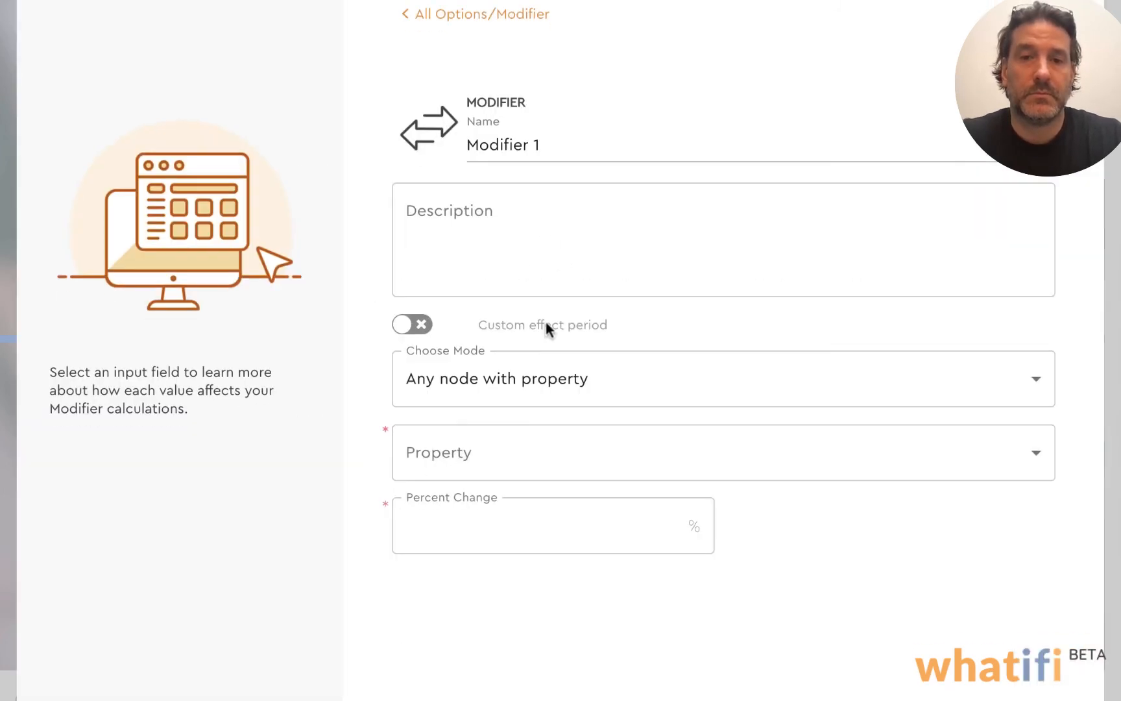
# Point the new modifier at the specific node Income 1 and its Income Amount property
pyautogui.click(614, 397)
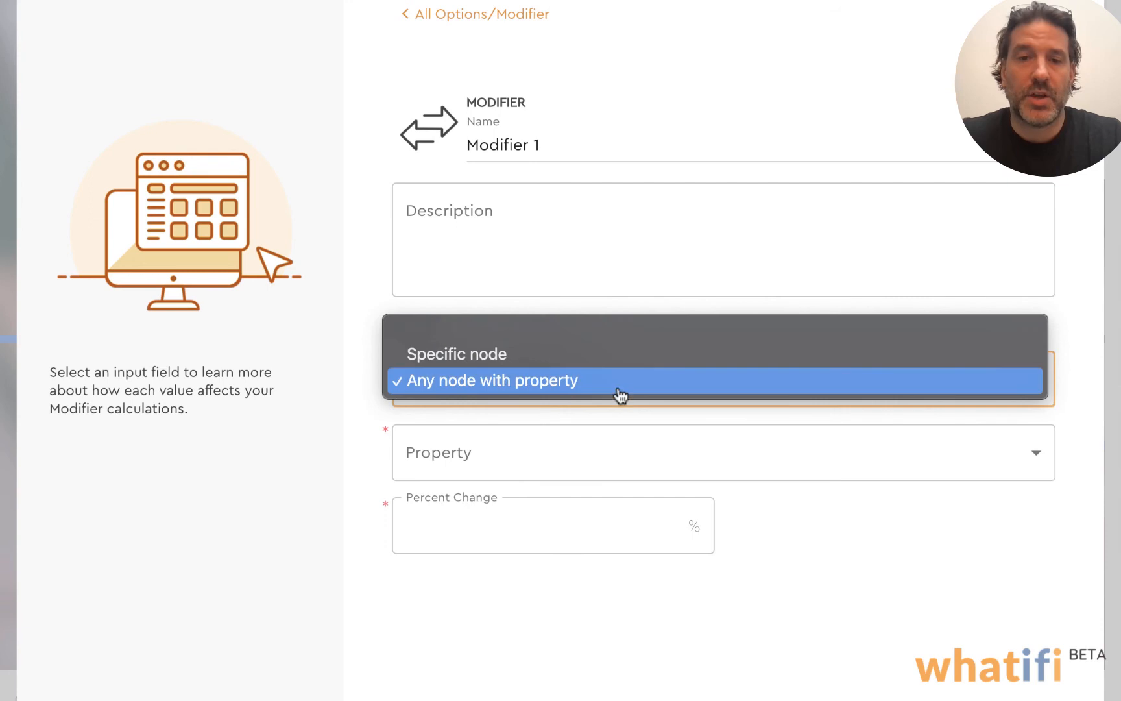
pyautogui.click(498, 357)
pyautogui.click(562, 447)
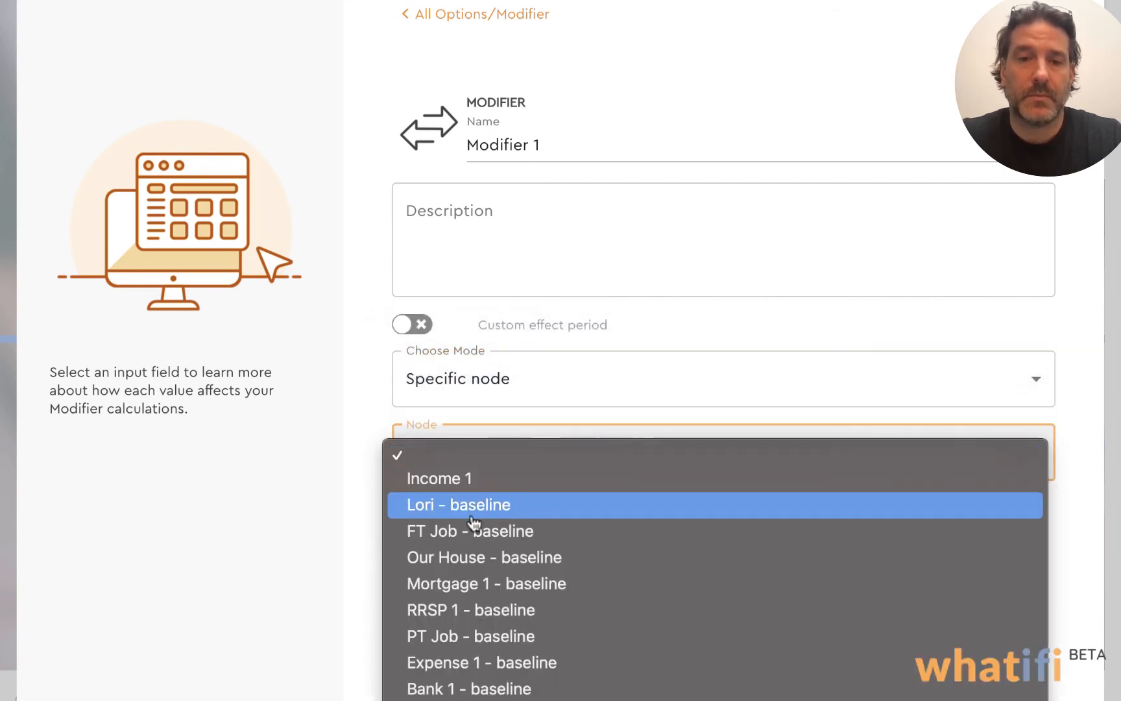
pyautogui.click(465, 476)
pyautogui.click(493, 539)
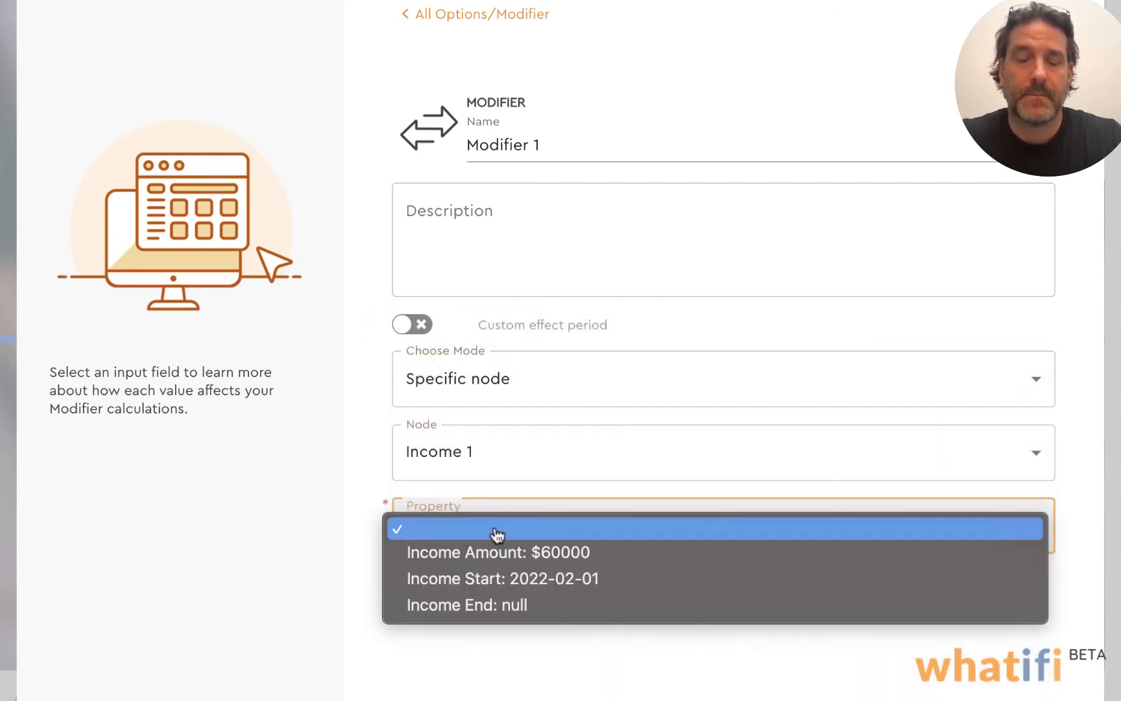
pyautogui.click(519, 553)
# Make the modifier a value replacement with a new value of $80000 and add it to the canvas
pyautogui.click(532, 602)
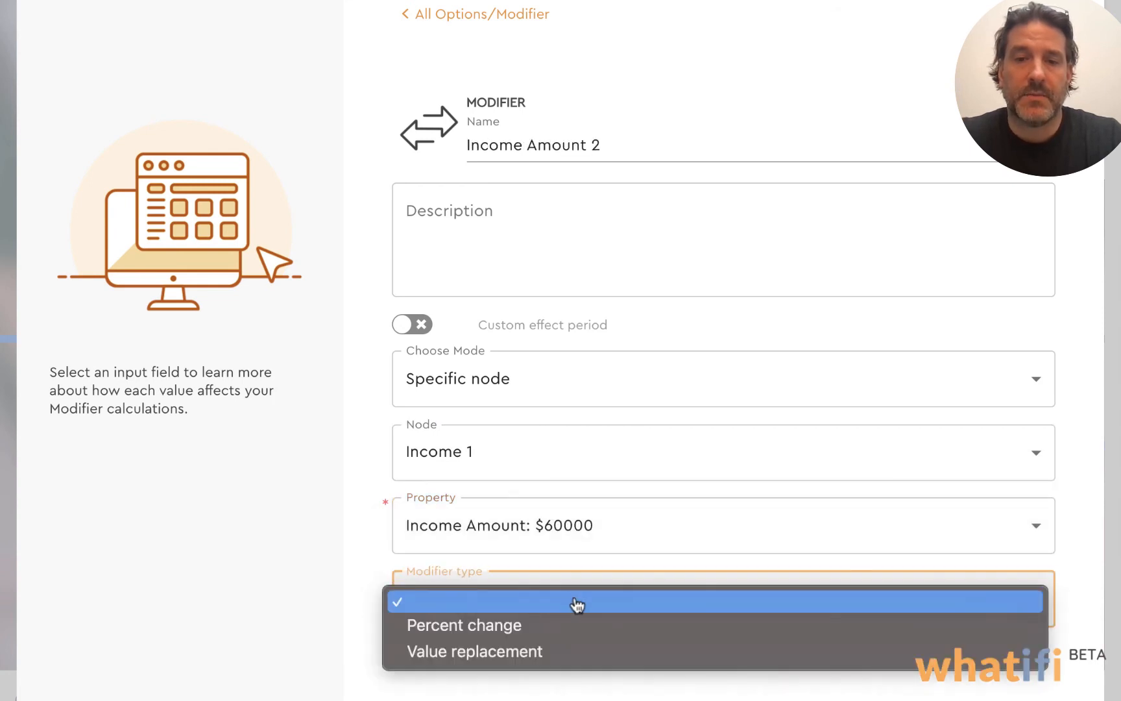
pyautogui.click(499, 649)
pyautogui.click(483, 669)
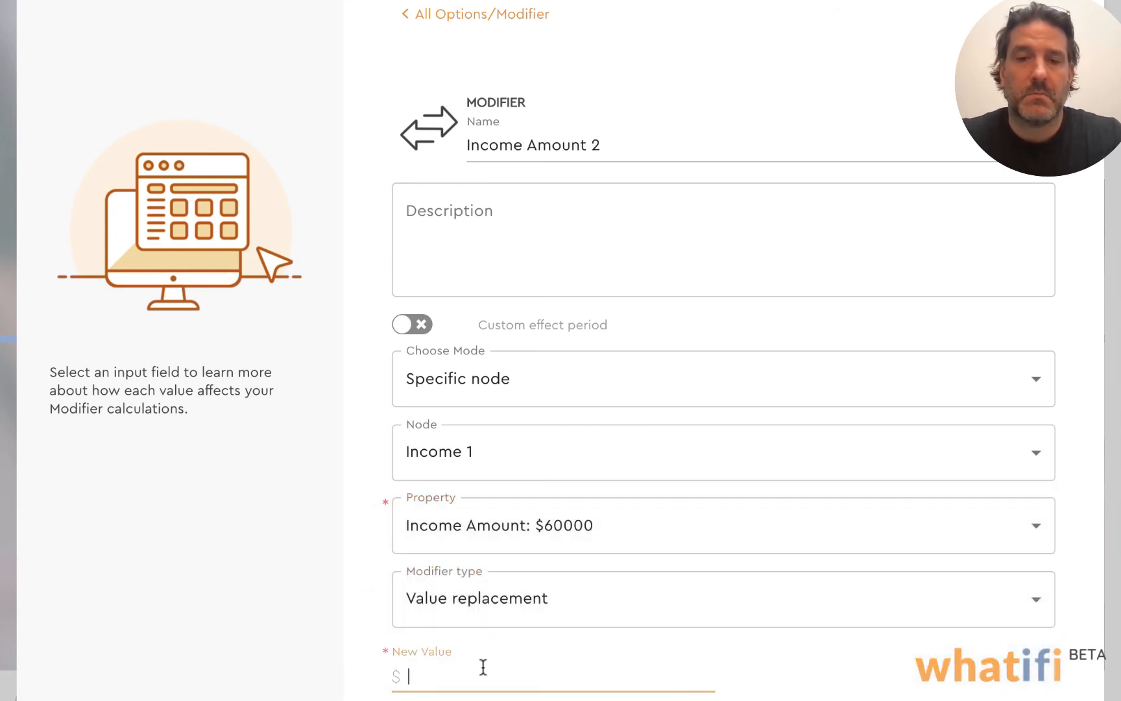
pyautogui.write('809')
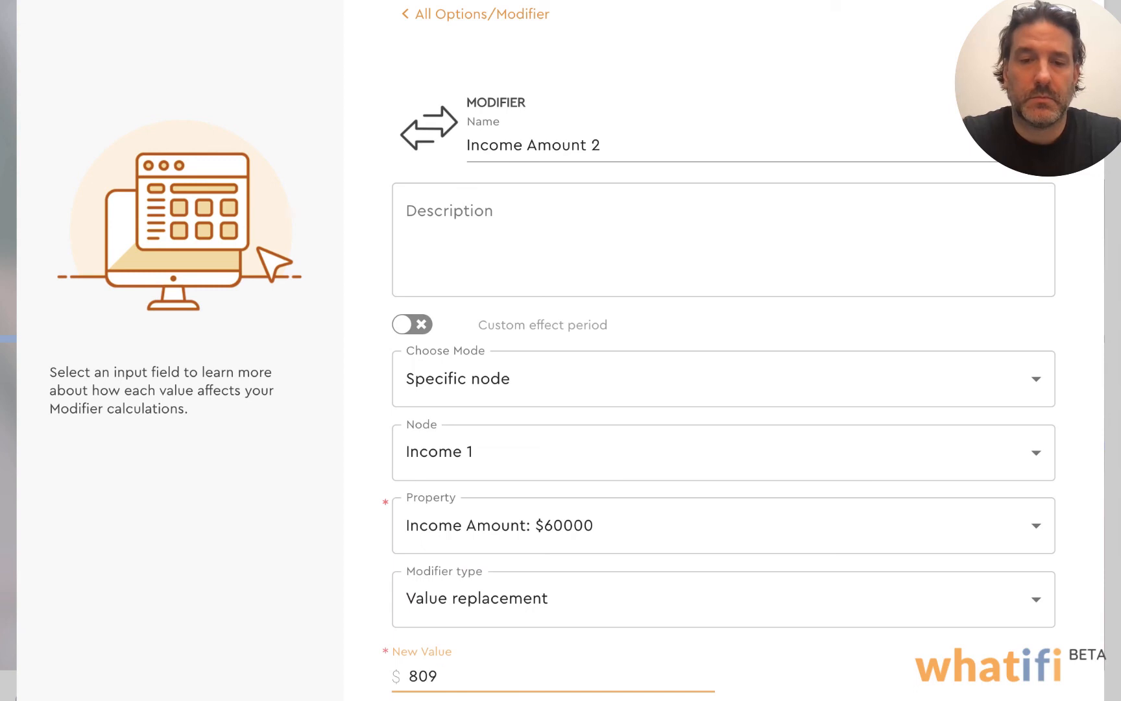
pyautogui.write('00000')
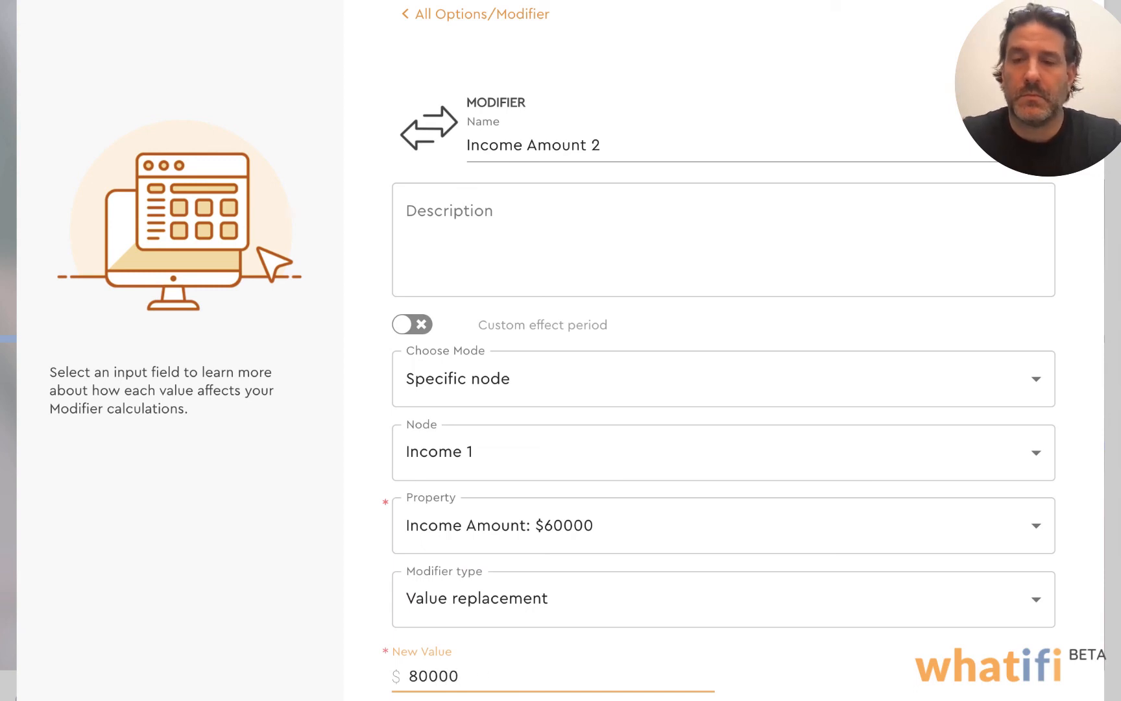
pyautogui.press('Return')
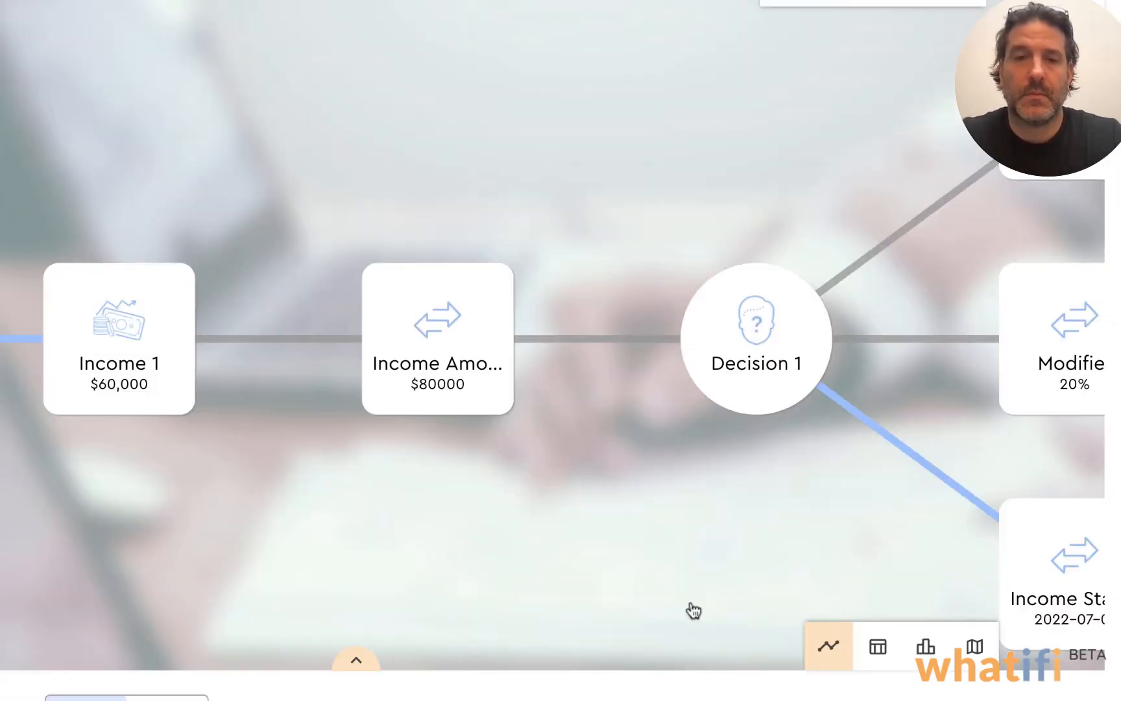
# Review the updated cash flow graph and the event chain of the Decision 1: Modifier (2) thread, then return to all threads
pyautogui.moveTo(664, 494); pyautogui.dragTo(531, 503)
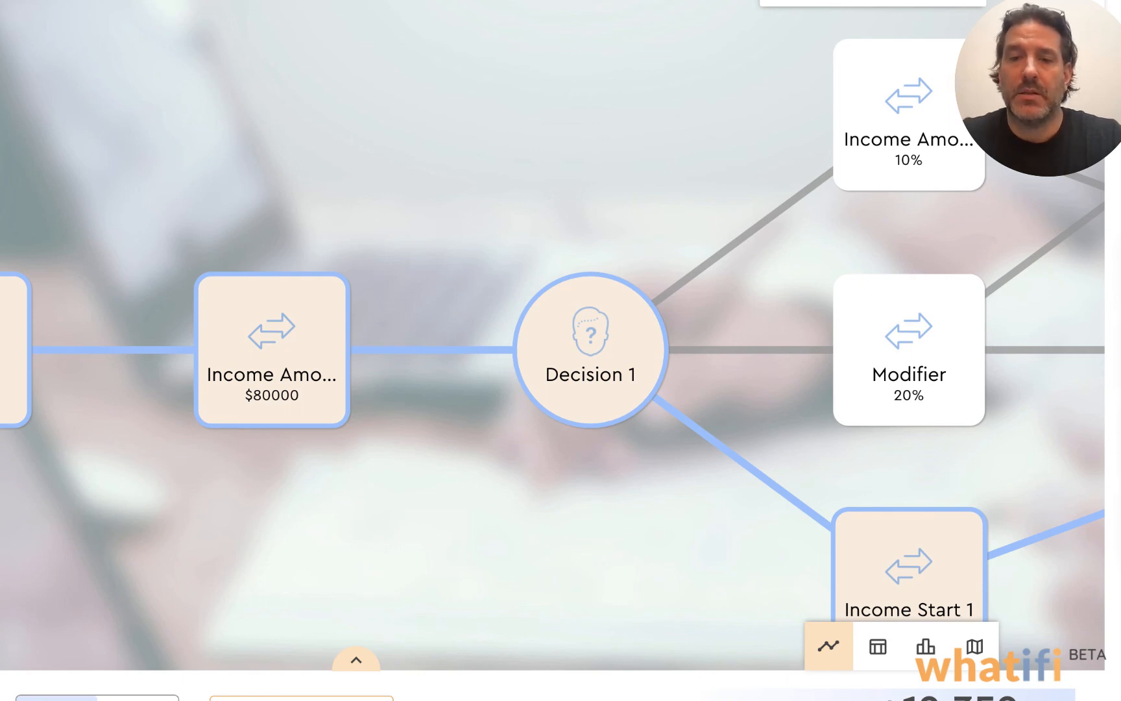
pyautogui.scroll(-5, 580, 477)
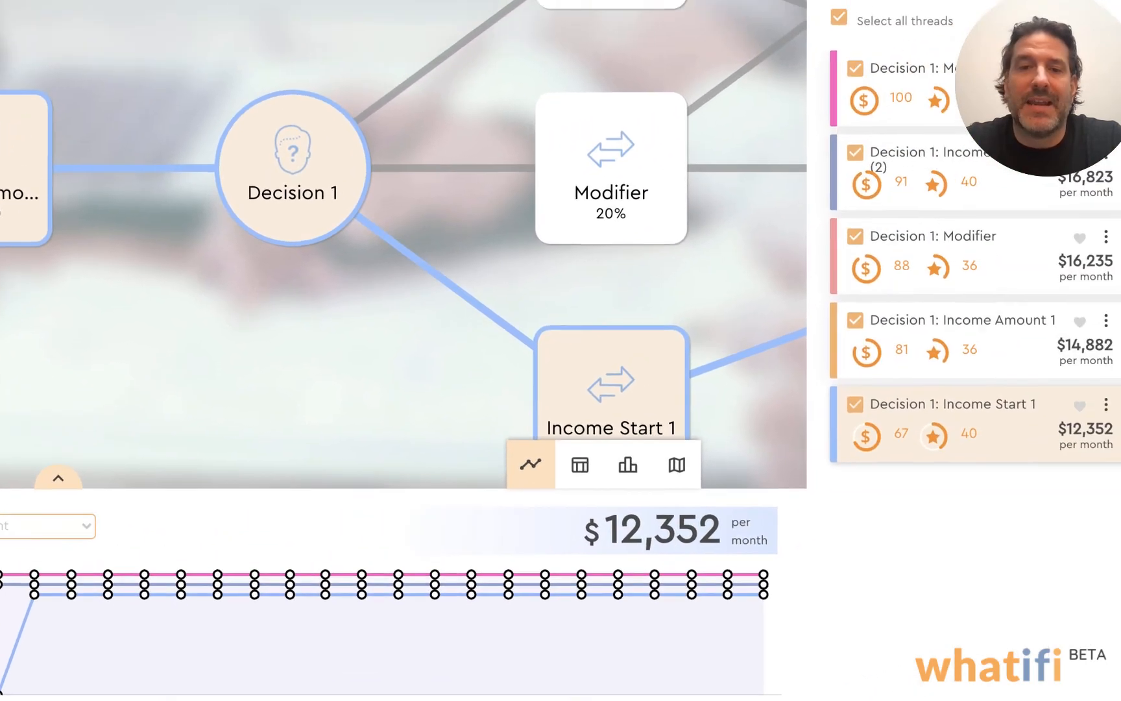
pyautogui.click(935, 75)
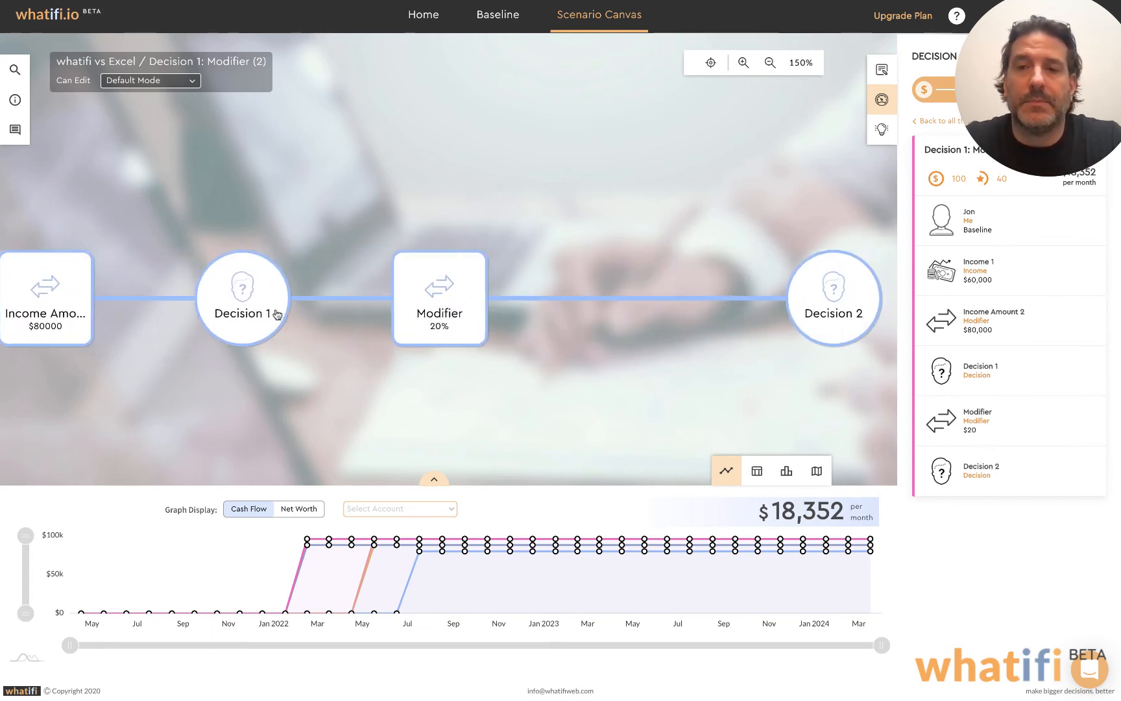
pyautogui.moveTo(277, 315); pyautogui.dragTo(459, 315)
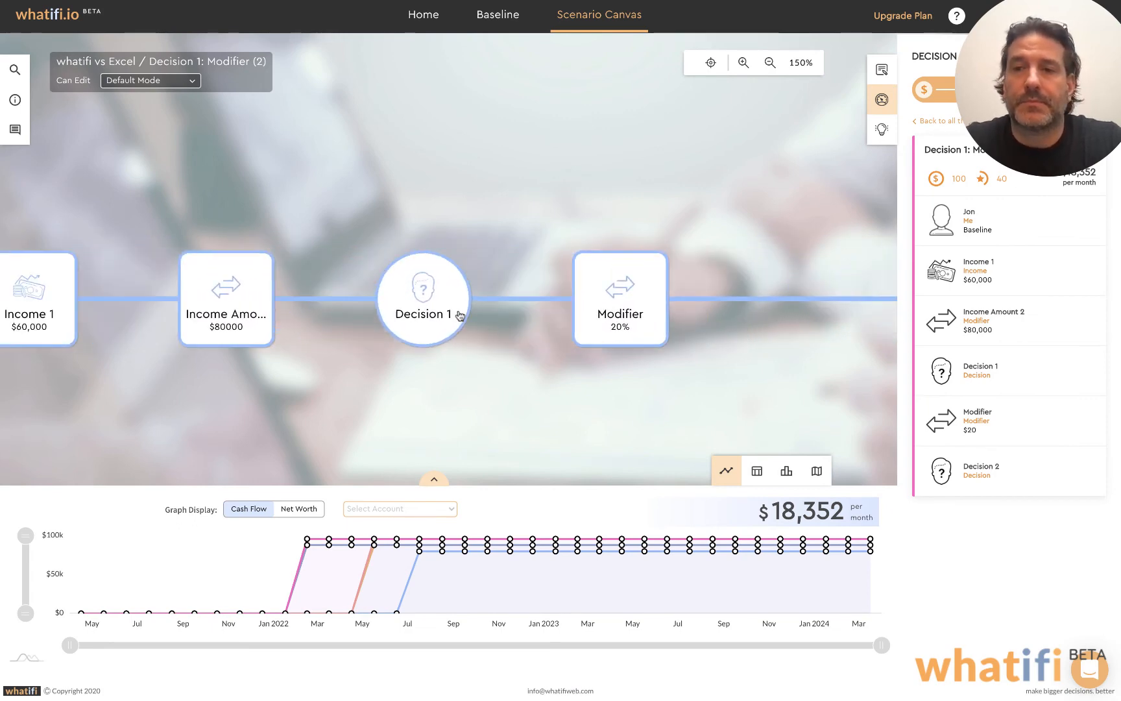
pyautogui.click(929, 121)
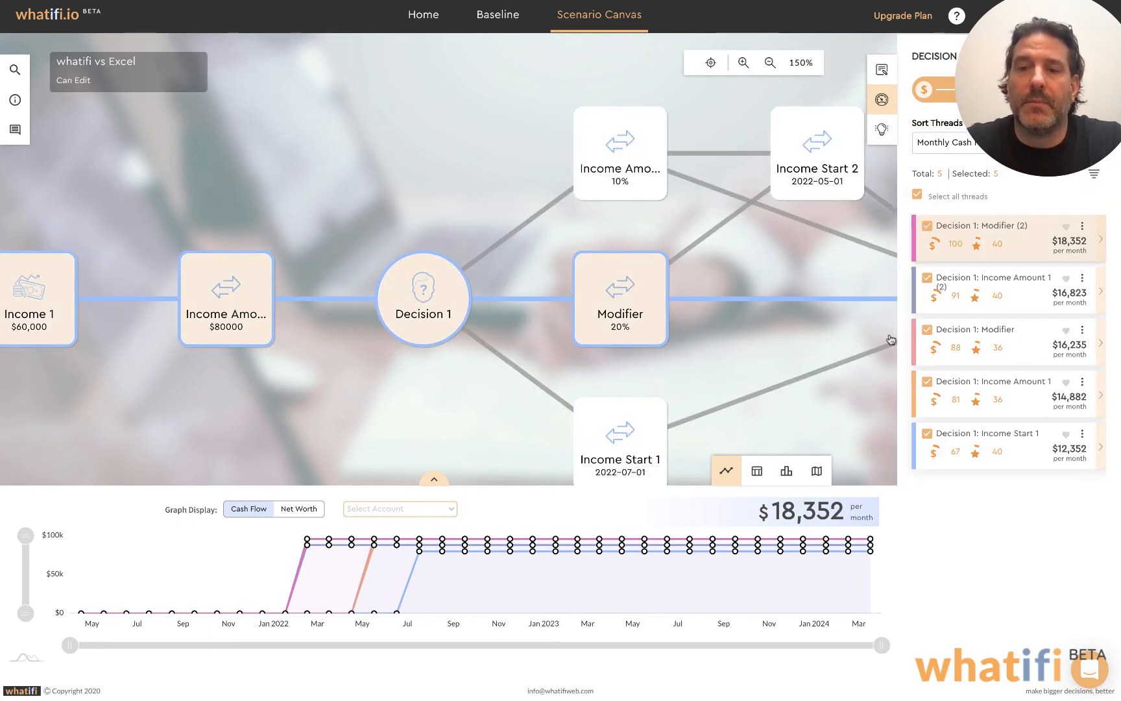
# Compare only the Decision 1: Modifier (2) and Decision 1: Income Amount 1 threads on the cash flow graph
pyautogui.click(928, 226)
pyautogui.click(928, 382)
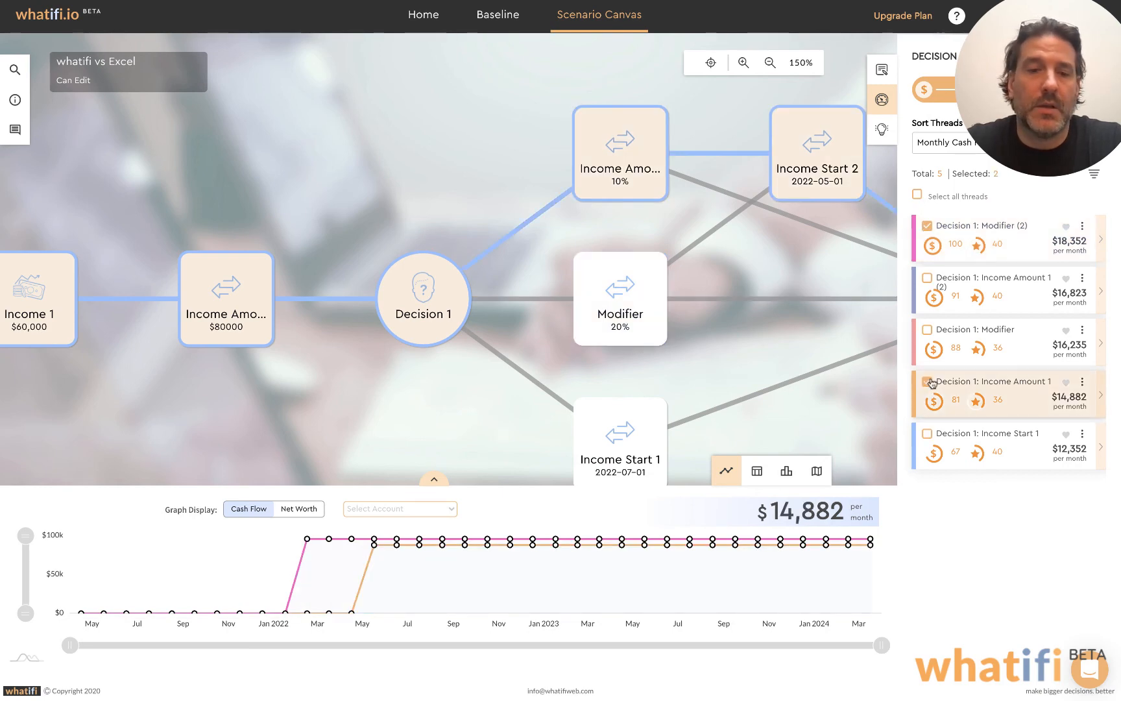
pyautogui.moveTo(717, 337); pyautogui.dragTo(611, 308)
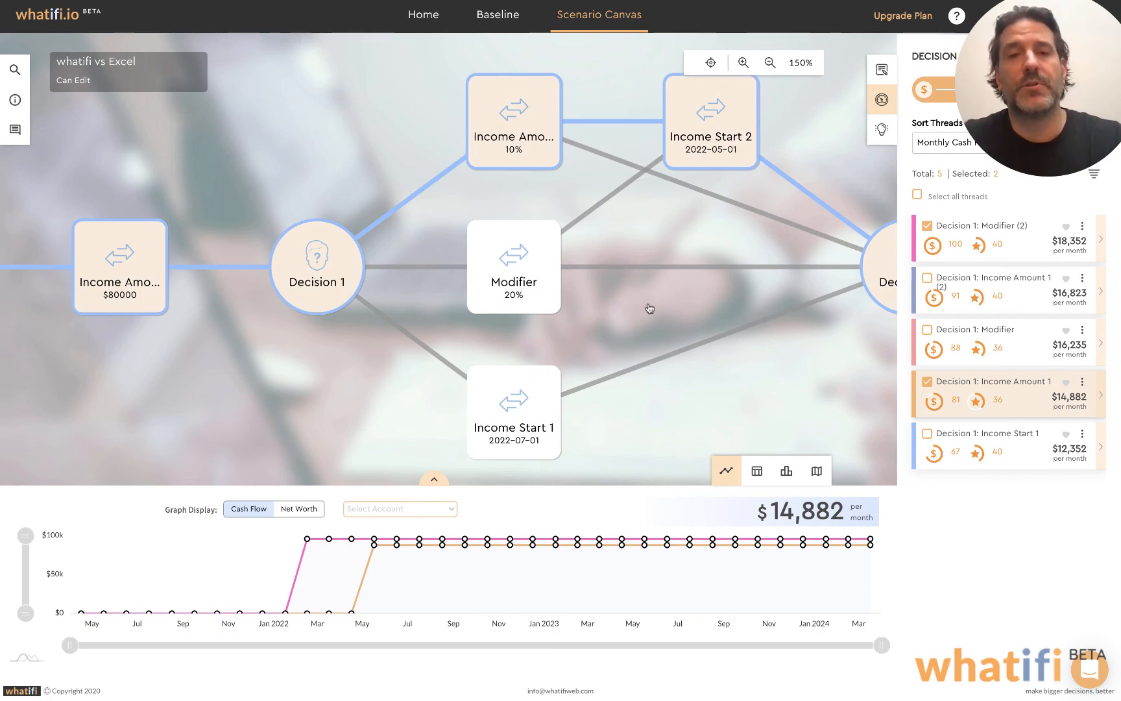